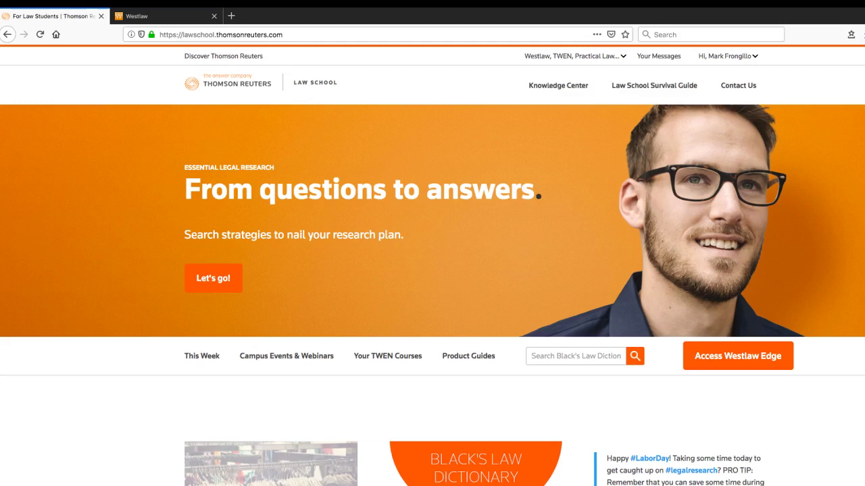
# Open the Knowledge Center's Essential Legal Research certification
pyautogui.moveTo(571, 57)
pyautogui.click(558, 85)
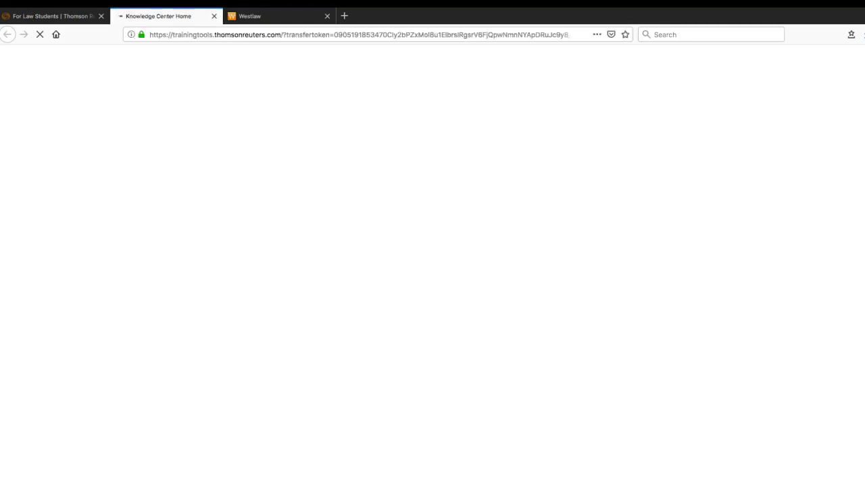
pyautogui.scroll(-5, 432, 265)
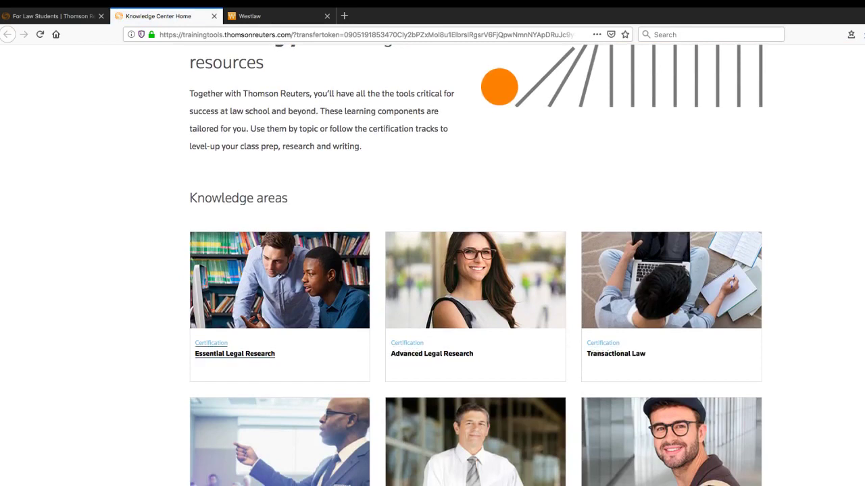
pyautogui.click(234, 353)
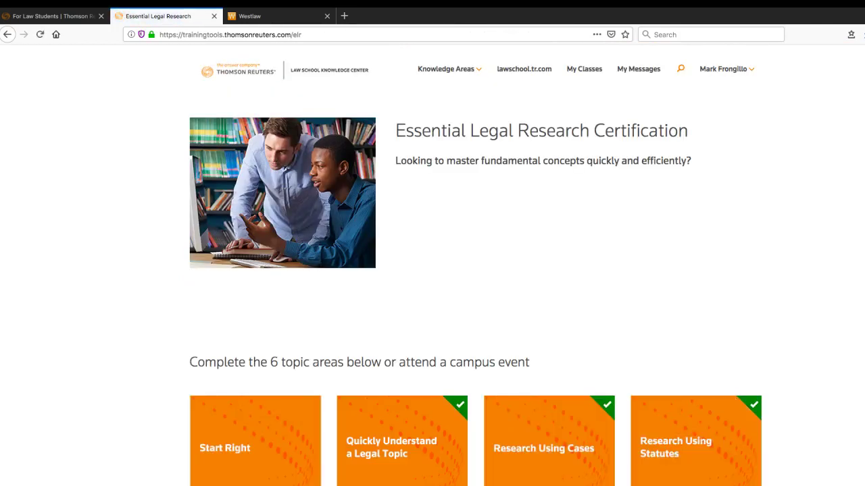
# Review the Research Using Cases topic, go back, and return to the law school homepage tab
pyautogui.scroll(-3, 432, 271)
pyautogui.scroll(-2, 432, 270)
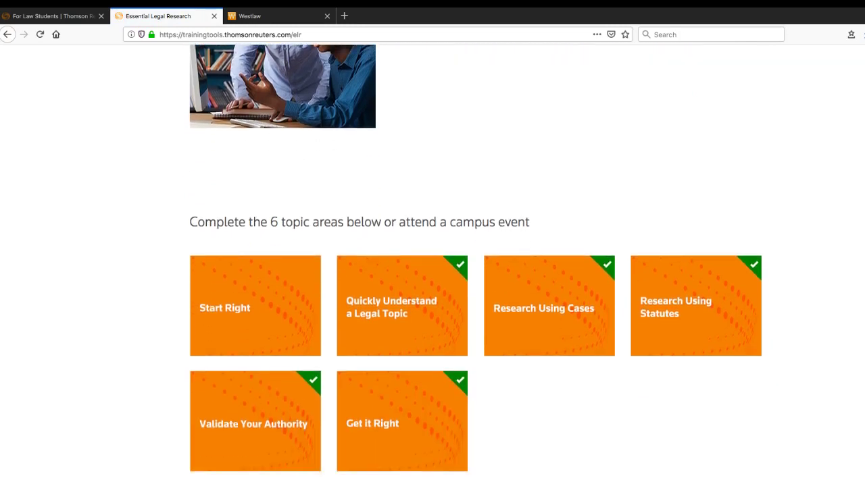
pyautogui.click(544, 308)
pyautogui.scroll(-1, 433, 270)
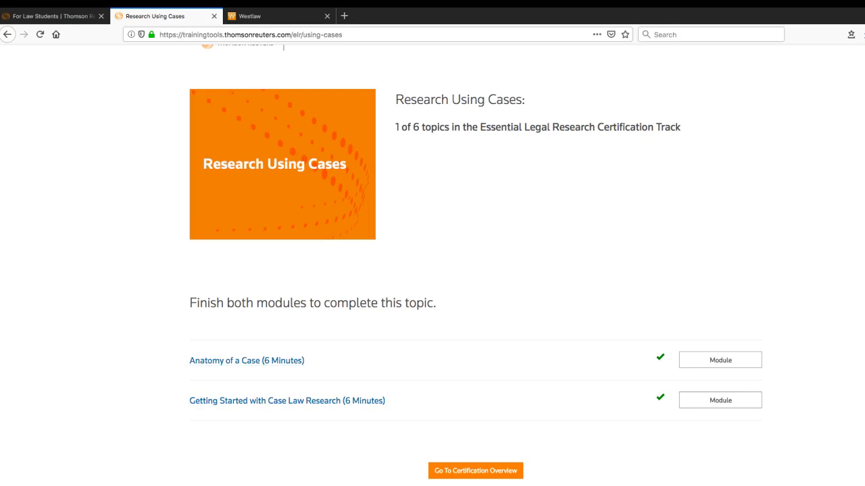
pyautogui.hotkey('alt', 'Left')
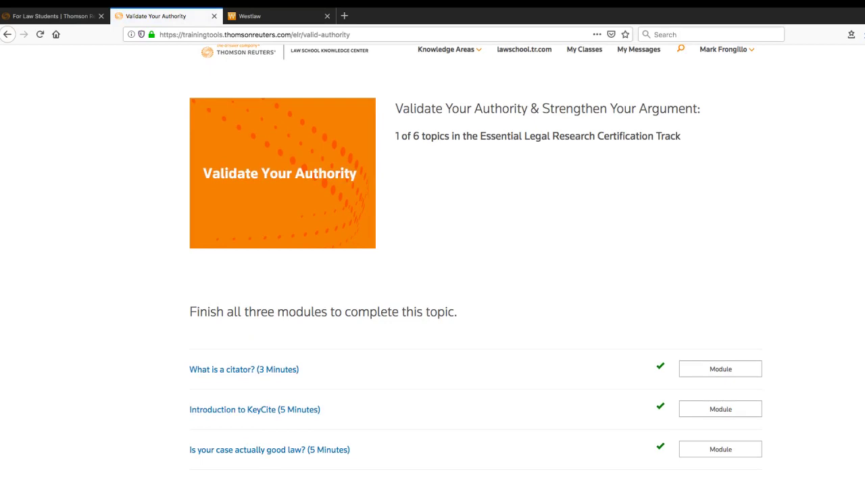
pyautogui.hotkey('ctrl', 'shift', 'Tab')
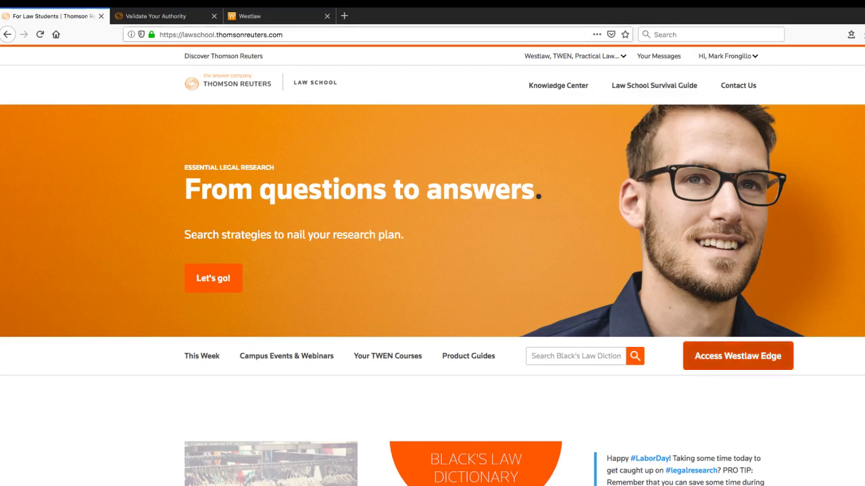
# Switch to the Westlaw tab to bring up the Westlaw Edge home page
pyautogui.click(270, 15)
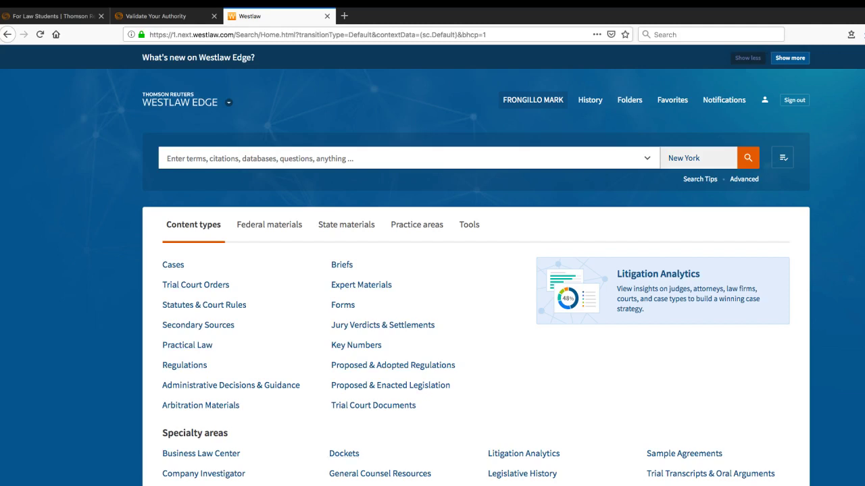
pyautogui.scroll(-1, 378, 450)
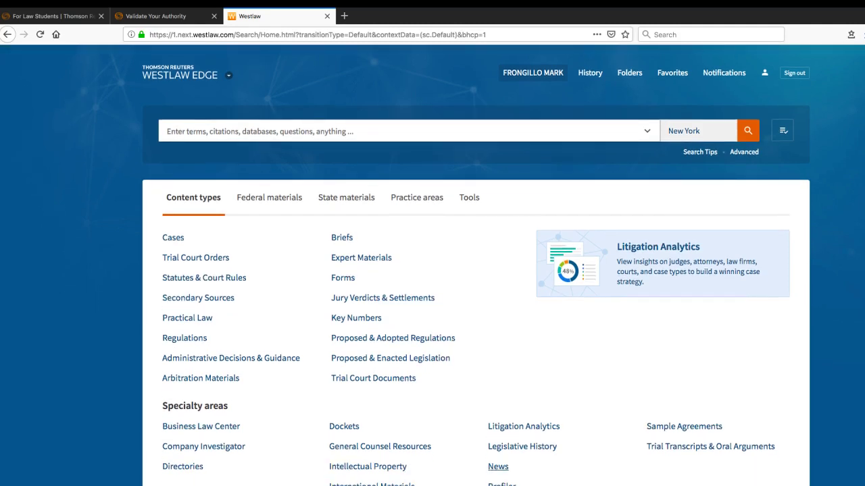
pyautogui.click(498, 466)
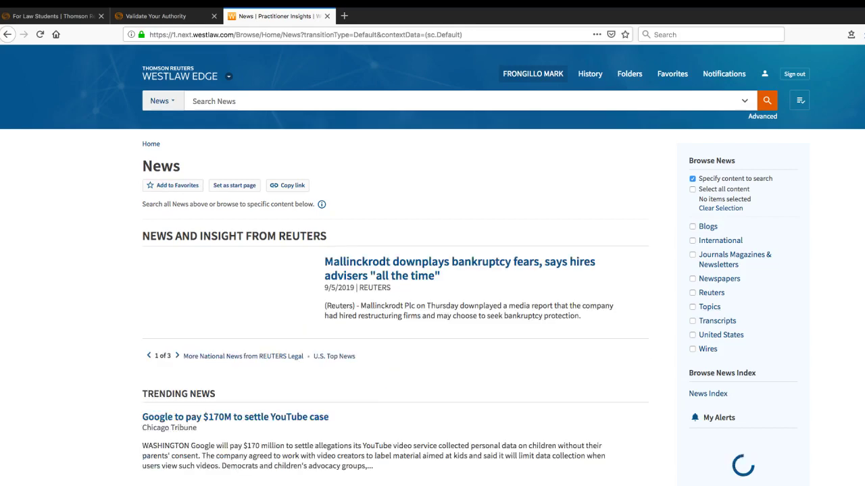
pyautogui.click(719, 278)
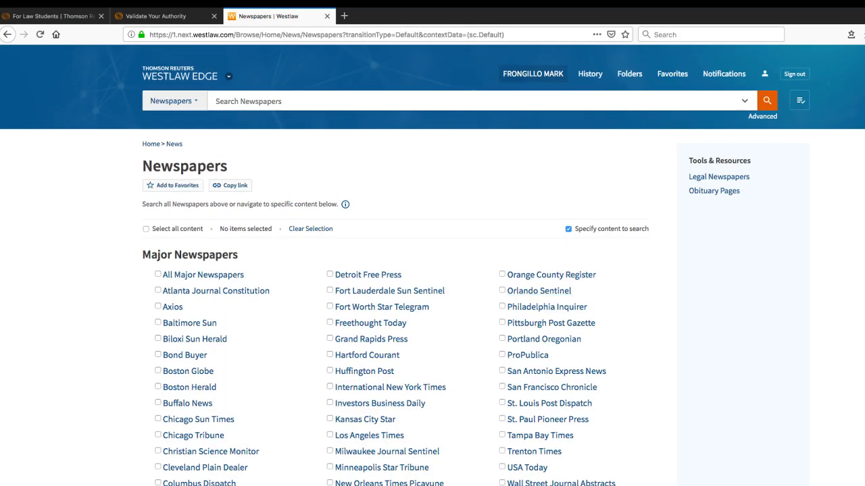
pyautogui.scroll(-5, 432, 270)
pyautogui.scroll(-7, 432, 270)
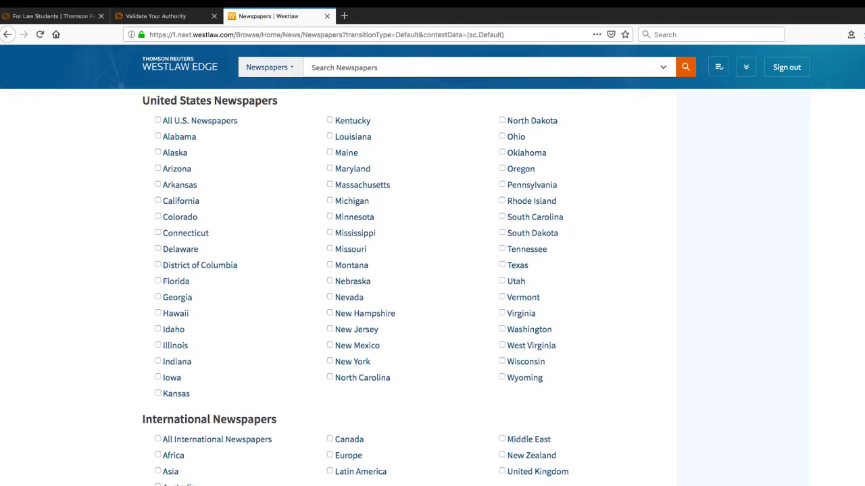
pyautogui.scroll(4, 433, 270)
pyautogui.scroll(5, 432, 270)
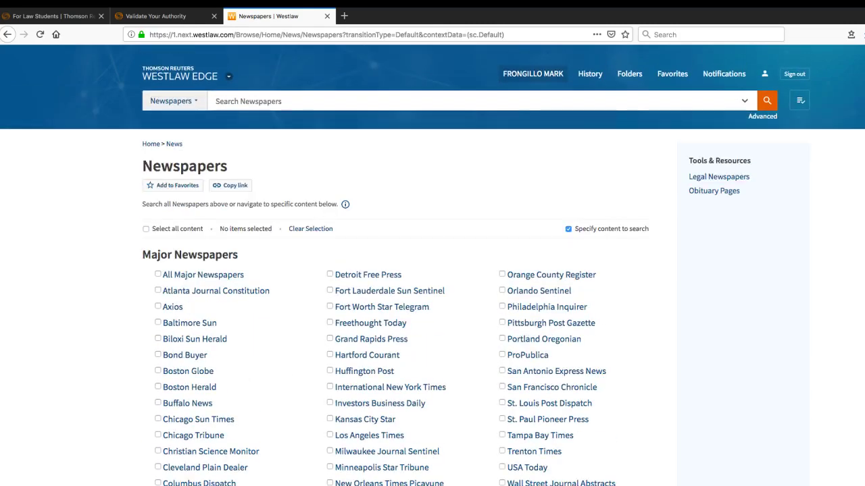
pyautogui.click(179, 74)
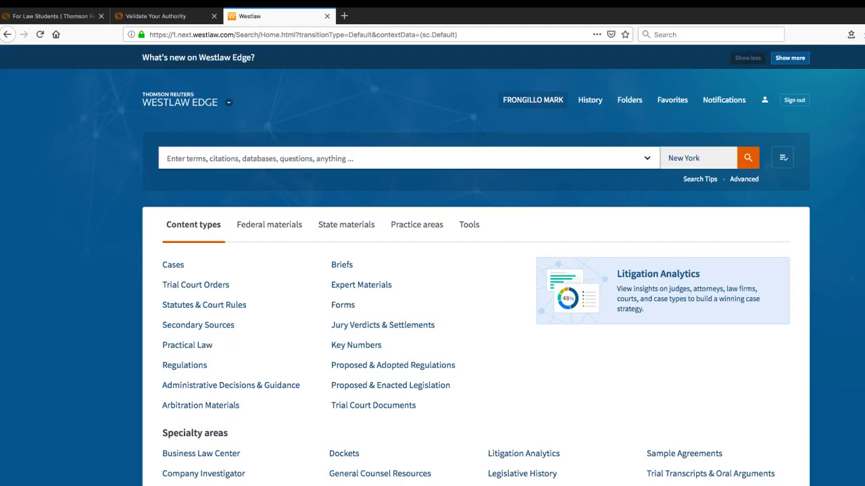
# Reuse the recent search 'personnel manual implied contract', keeping New York as the jurisdiction
pyautogui.click(646, 158)
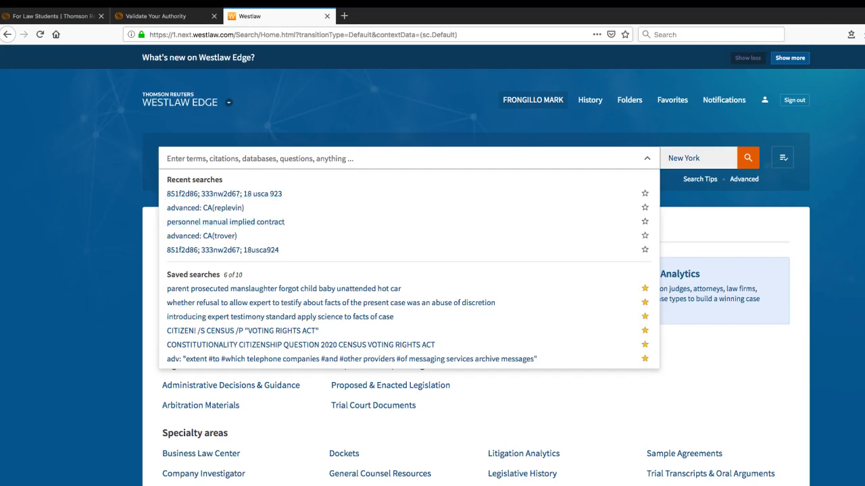
pyautogui.click(226, 222)
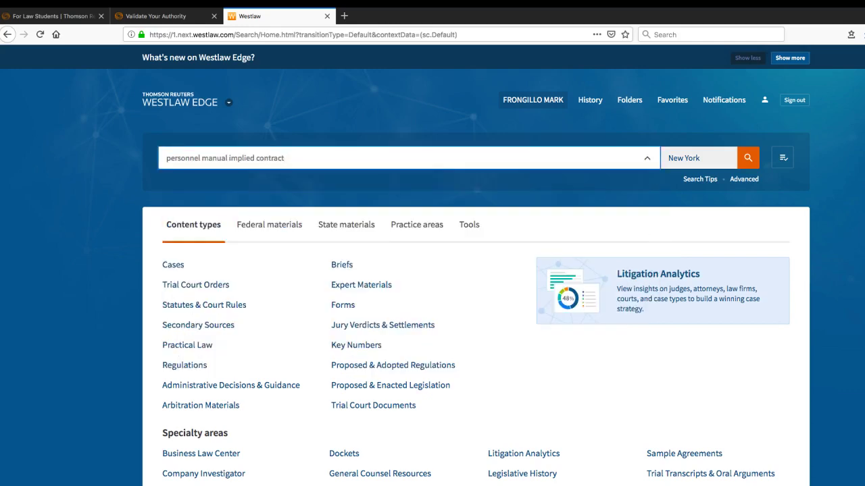
pyautogui.click(698, 158)
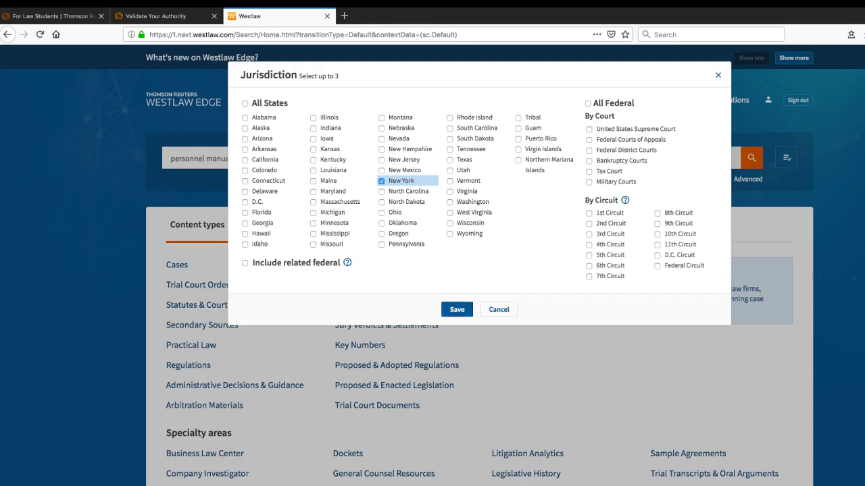
pyautogui.click(457, 310)
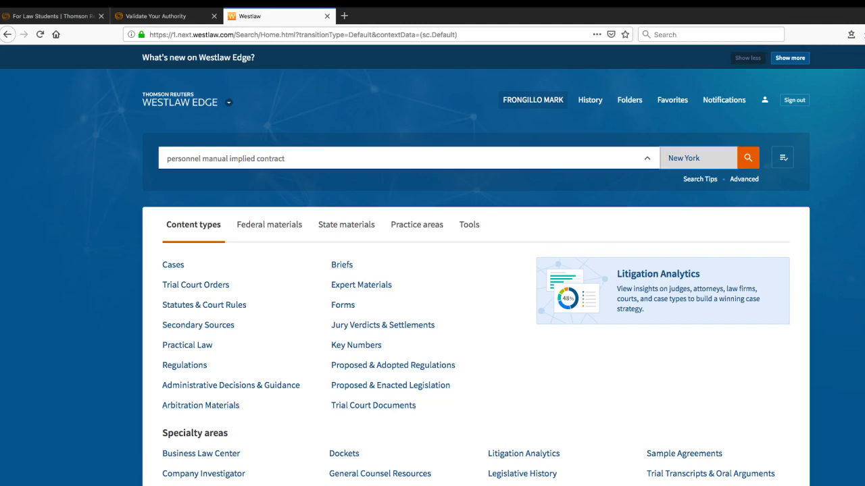
# Replace the old query with black' to bring up Black's Law Dictionary suggestions
pyautogui.tripleClick(285, 159)
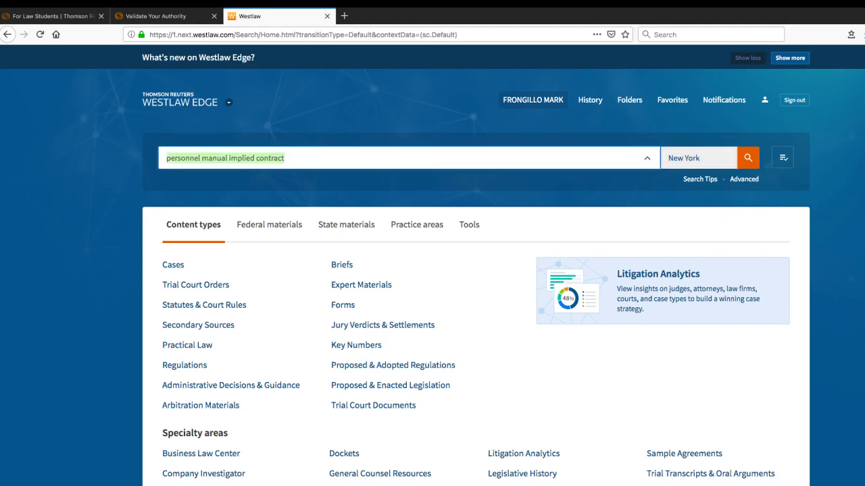
pyautogui.press('BackSpace')
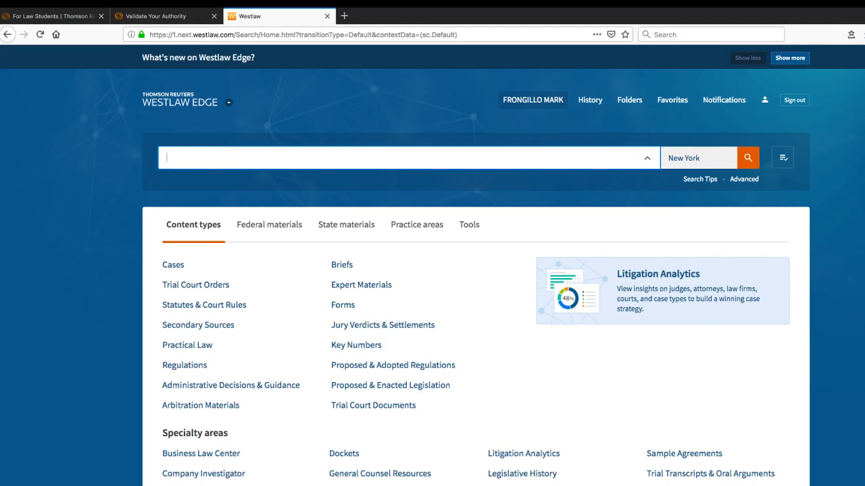
pyautogui.write('black')
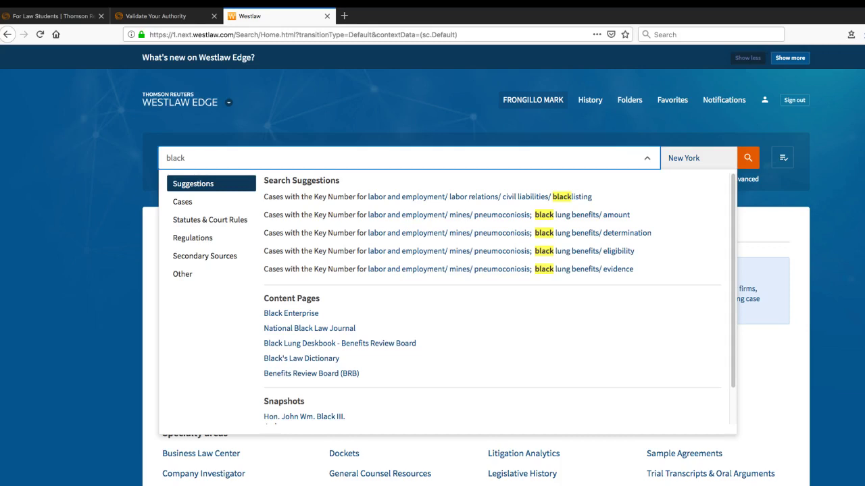
pyautogui.write("'")
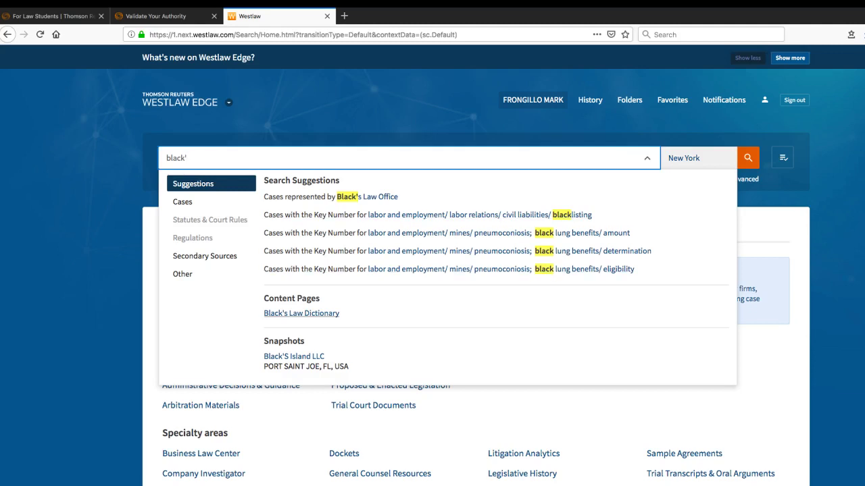
# Search Black's Law Dictionary for 'trover', view the TROVER definition, then return to the results
pyautogui.click(301, 313)
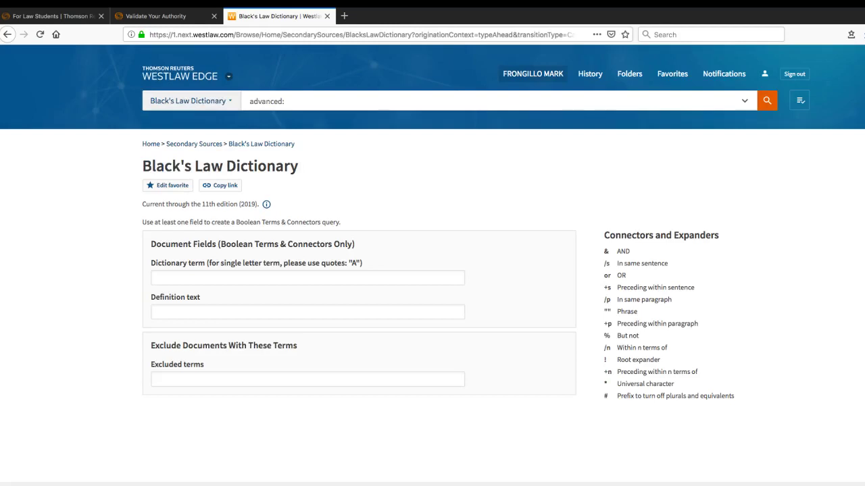
pyautogui.click(157, 277)
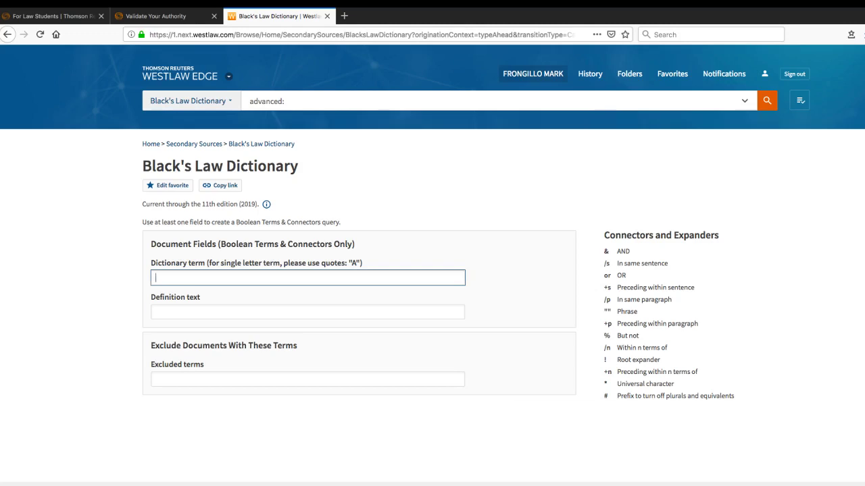
pyautogui.write('trover')
pyautogui.press('Return')
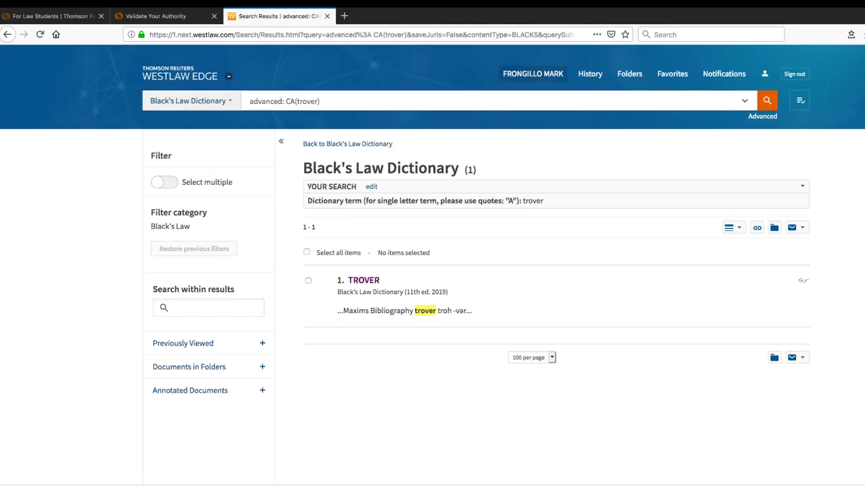
pyautogui.click(364, 280)
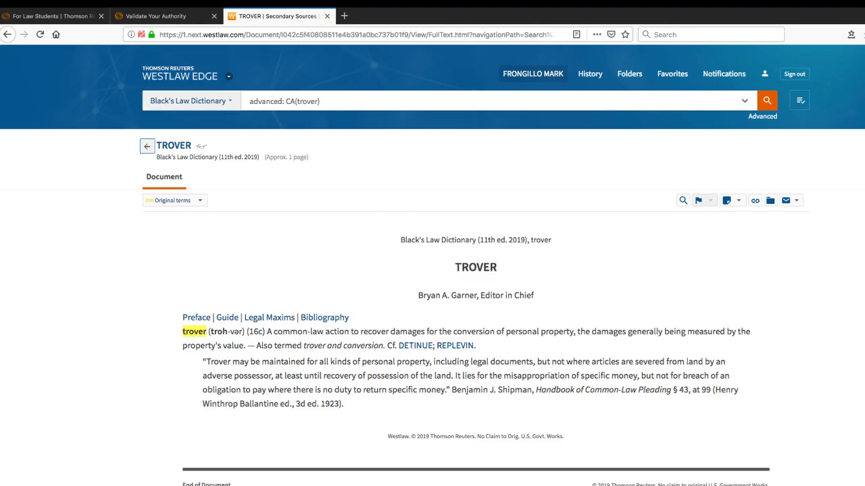
pyautogui.click(146, 146)
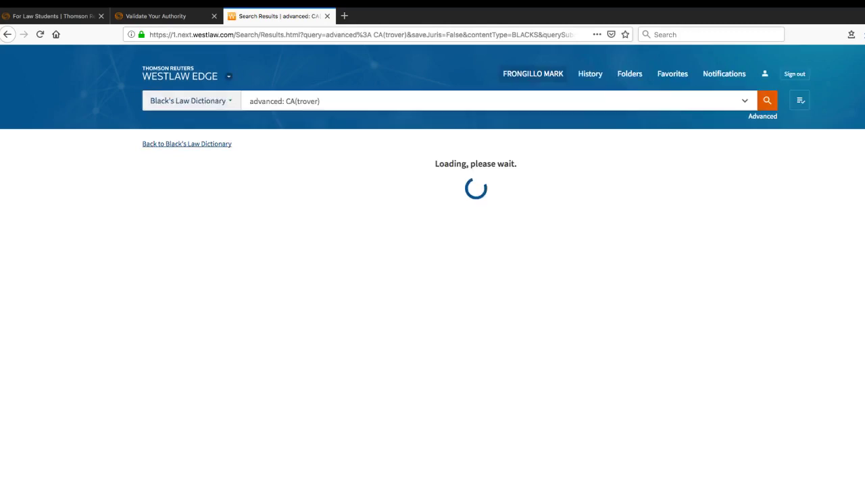
# Return to Black's Law Dictionary, save it to My Favorites, and show the Favorites list
pyautogui.click(348, 142)
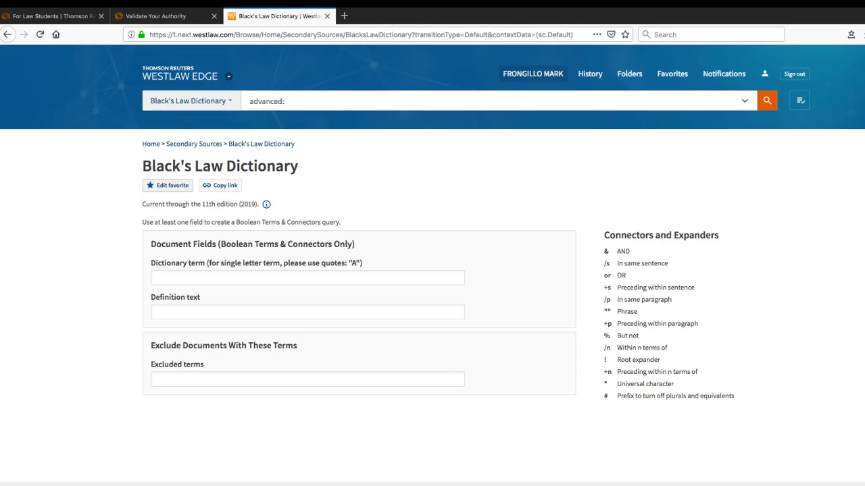
pyautogui.click(169, 185)
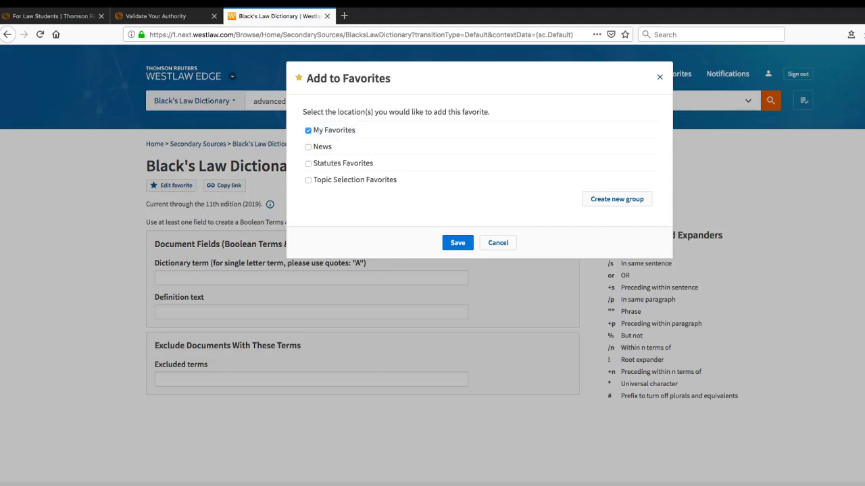
pyautogui.click(457, 243)
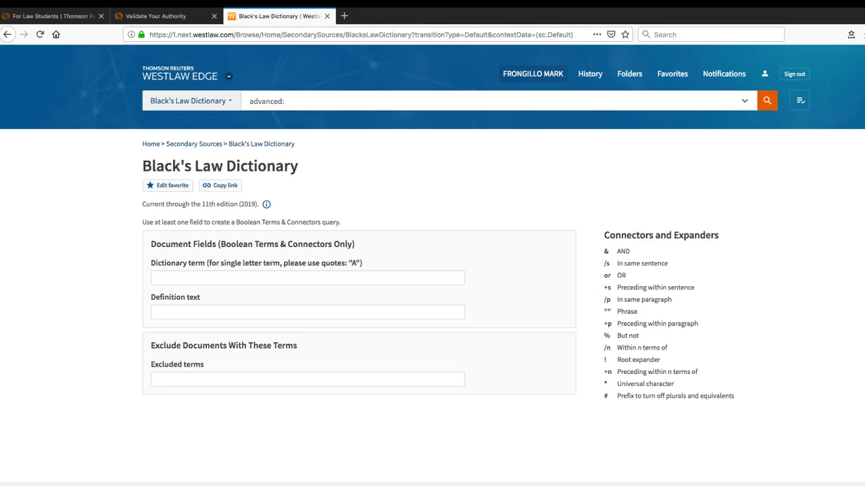
pyautogui.click(672, 74)
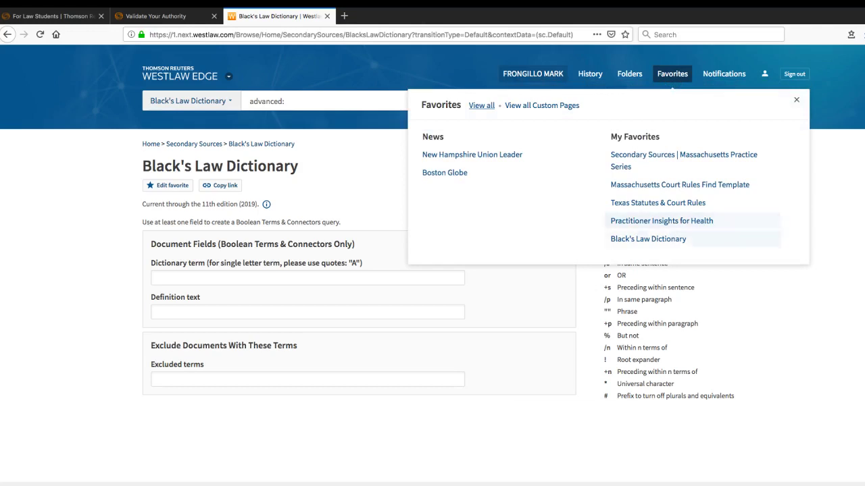
# Reopen Black's Law Dictionary from the My Favorites list
pyautogui.click(648, 238)
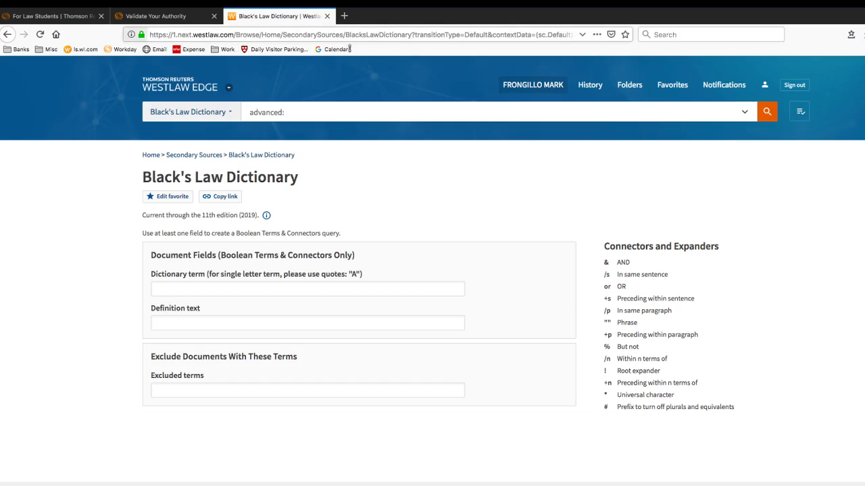
# Bookmark the Black's Law Dictionary page on the bookmarks bar, then visit cnn.com
pyautogui.moveTo(141, 35); pyautogui.dragTo(350, 50)
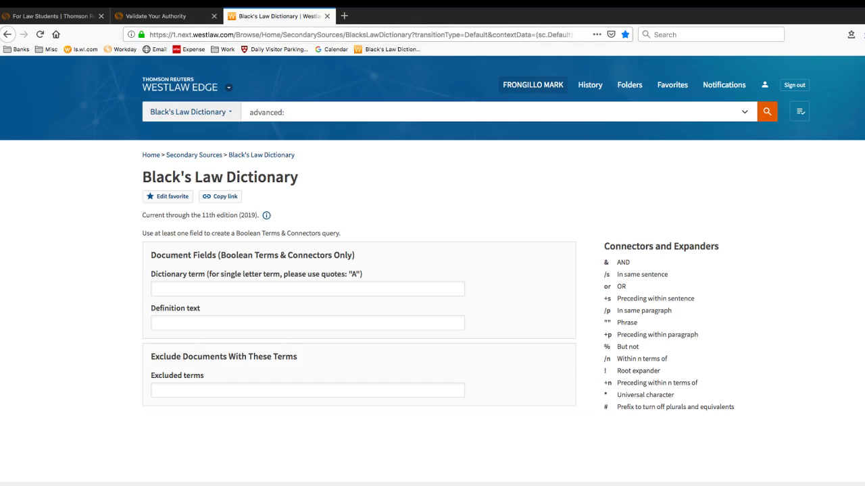
pyautogui.click(385, 34)
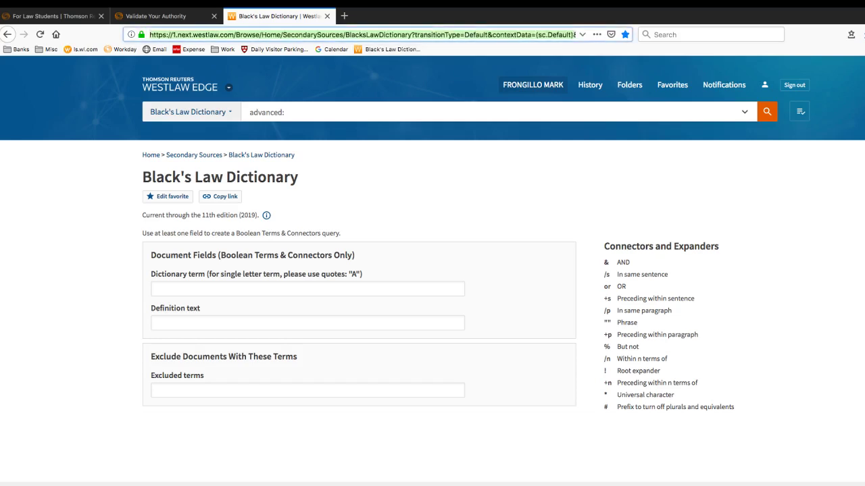
pyautogui.write('cnn.com/')
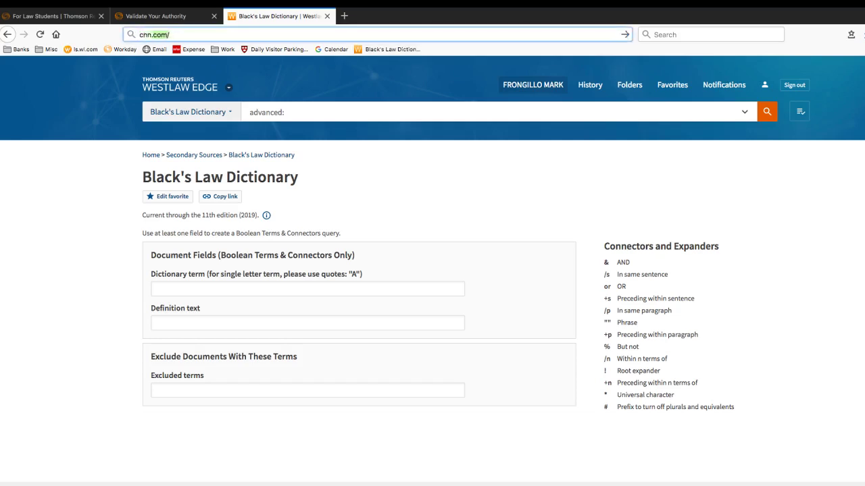
pyautogui.press('Return')
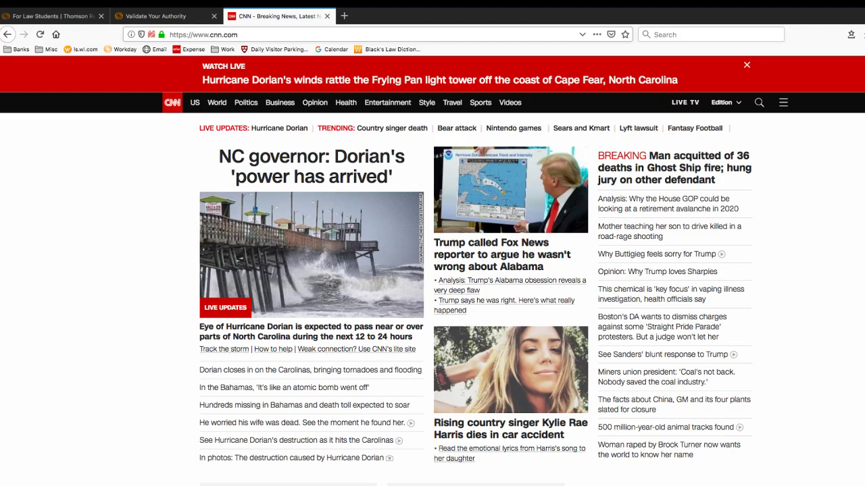
# Reopen Black's Law Dictionary from the new bookmark, then load it in the first tab as well
pyautogui.click(388, 49)
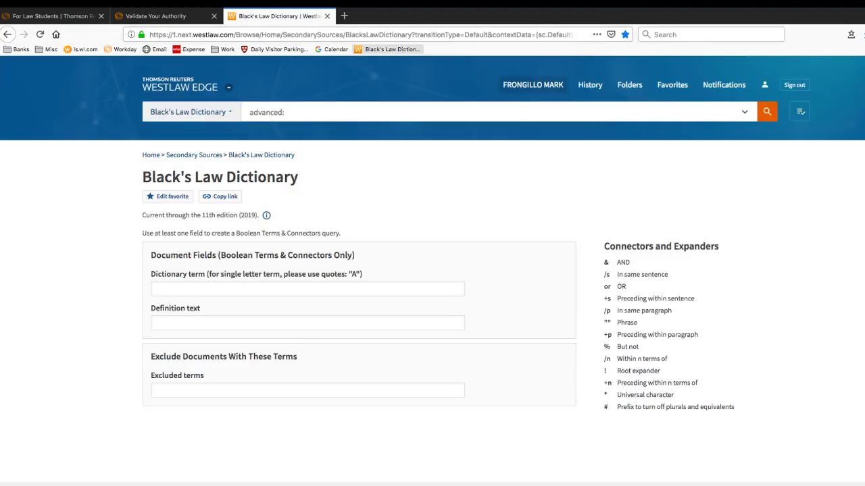
pyautogui.click(50, 16)
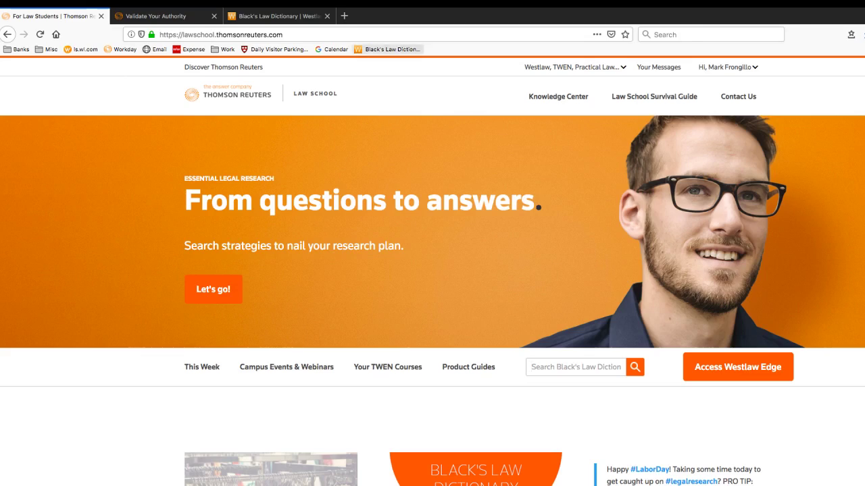
pyautogui.click(392, 49)
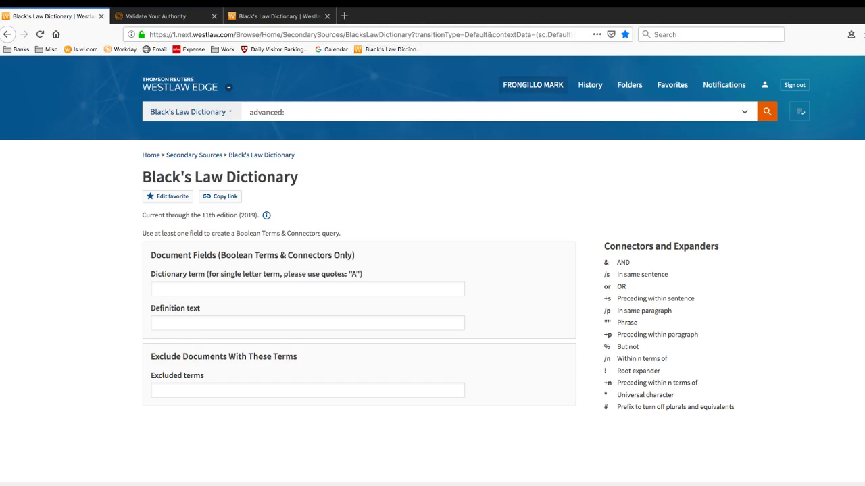
# From the Westlaw Edge home page, search the citations '851f2d86; 333nw2d67; 18 usca 923'
pyautogui.click(179, 86)
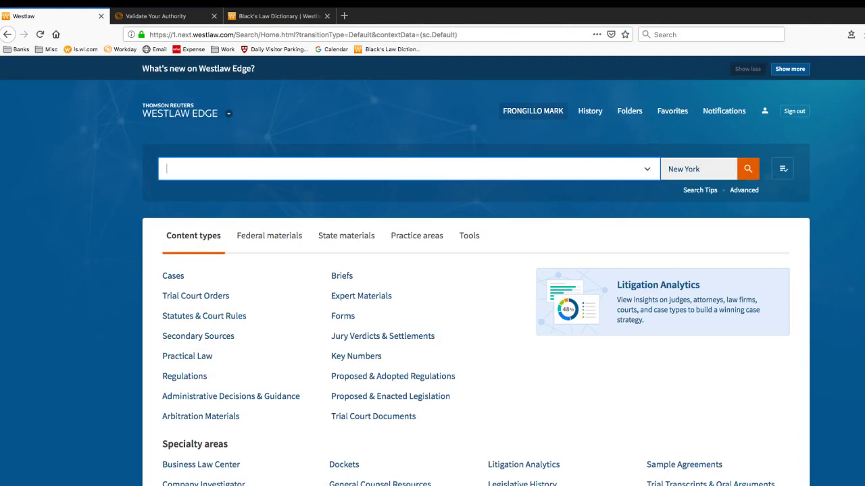
pyautogui.write('851f2d')
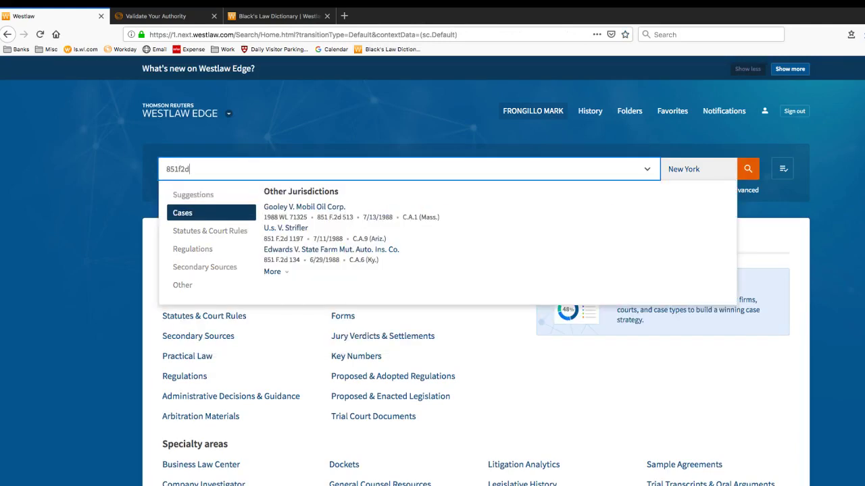
pyautogui.write('86; 333')
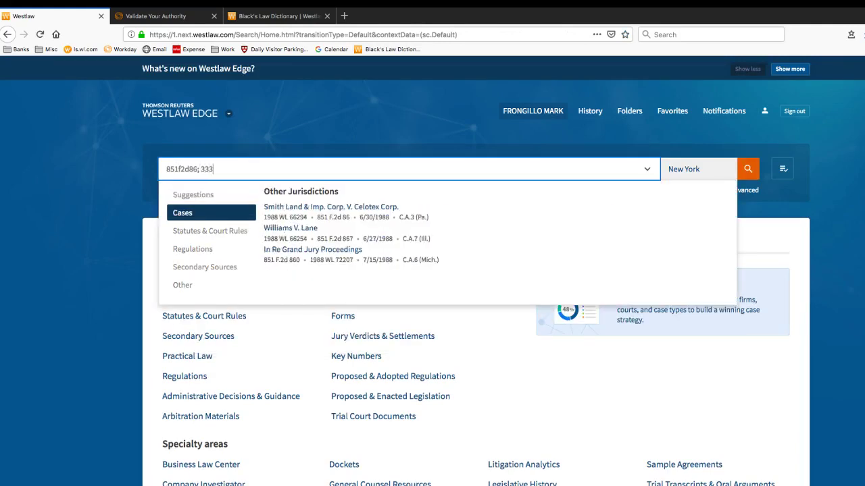
pyautogui.write('nw2d67;')
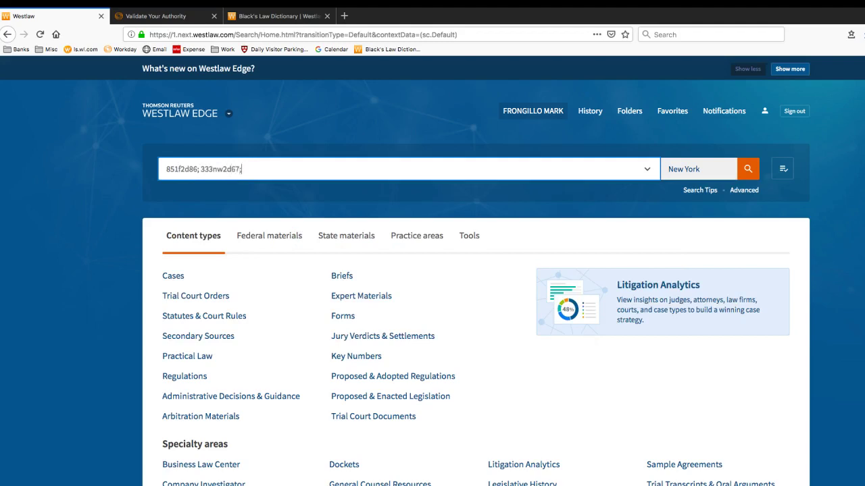
pyautogui.write(' 18 usca 92')
pyautogui.write('3')
pyautogui.scroll(-1, 433, 270)
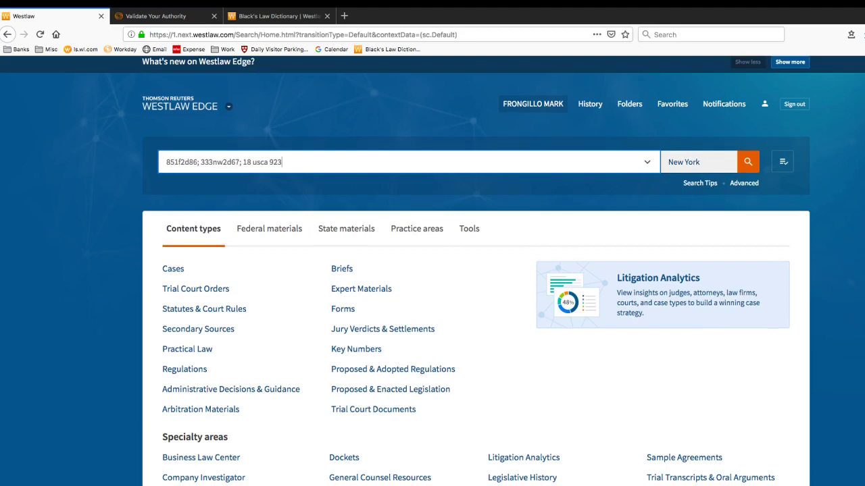
pyautogui.scroll(-1, 432, 270)
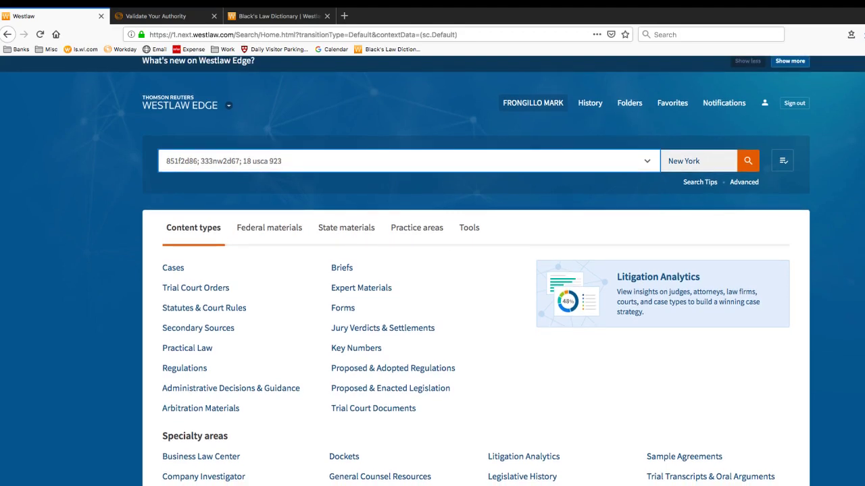
pyautogui.press('Return')
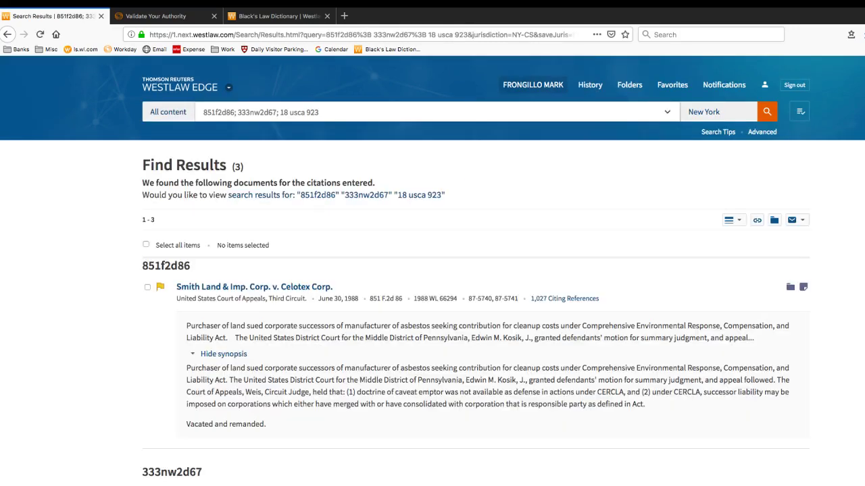
# Select all three found citation documents and show their Email delivery options
pyautogui.click(146, 245)
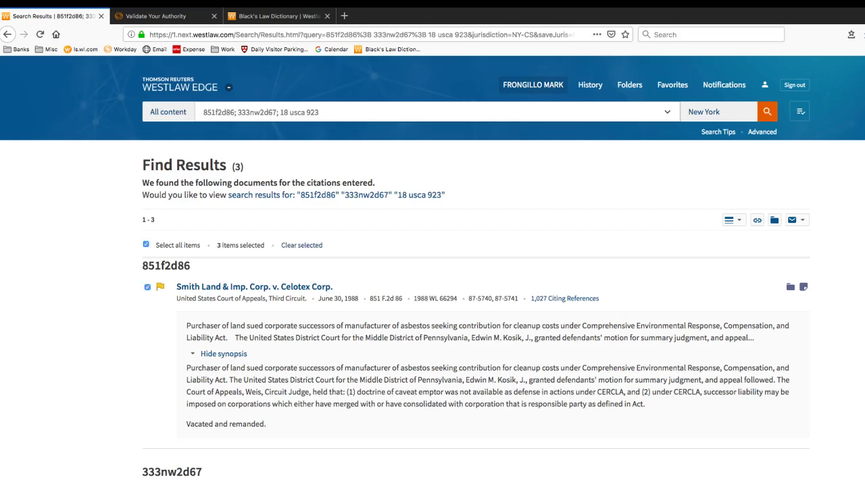
pyautogui.click(795, 219)
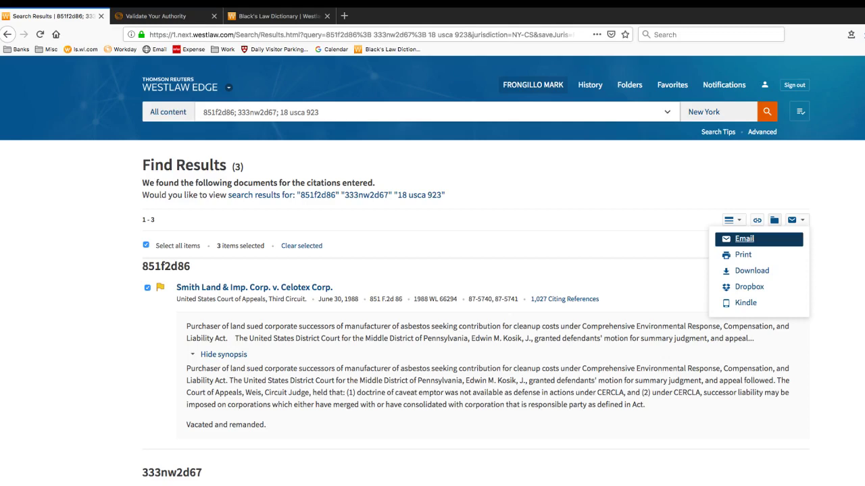
# Start saving the three cited documents to a folder, cancel, and return to the home page
pyautogui.click(774, 219)
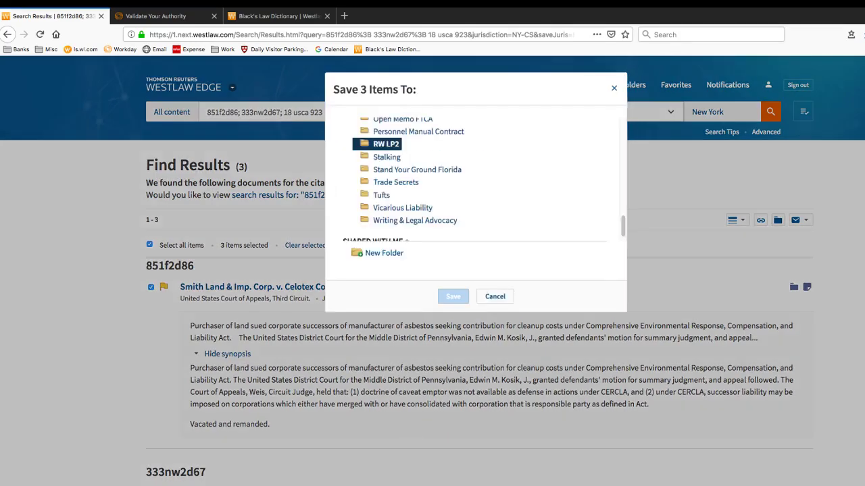
pyautogui.scroll(4, 473, 179)
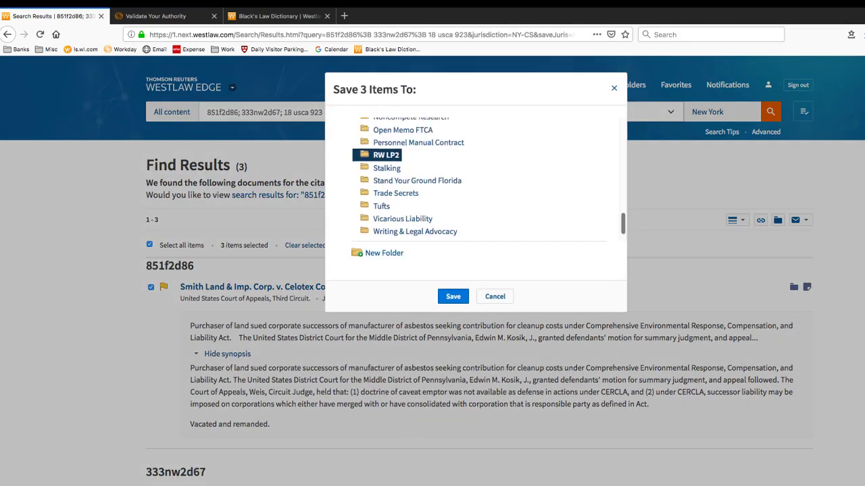
pyautogui.scroll(4, 420, 179)
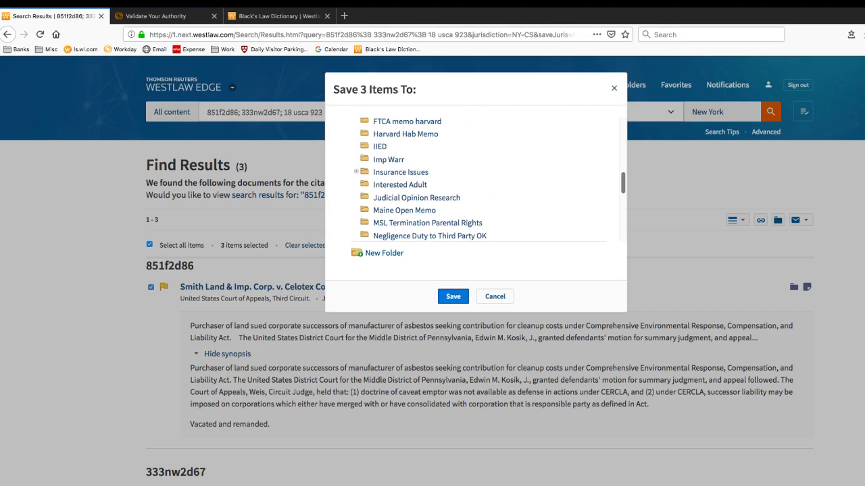
pyautogui.scroll(1, 473, 179)
pyautogui.scroll(3, 473, 179)
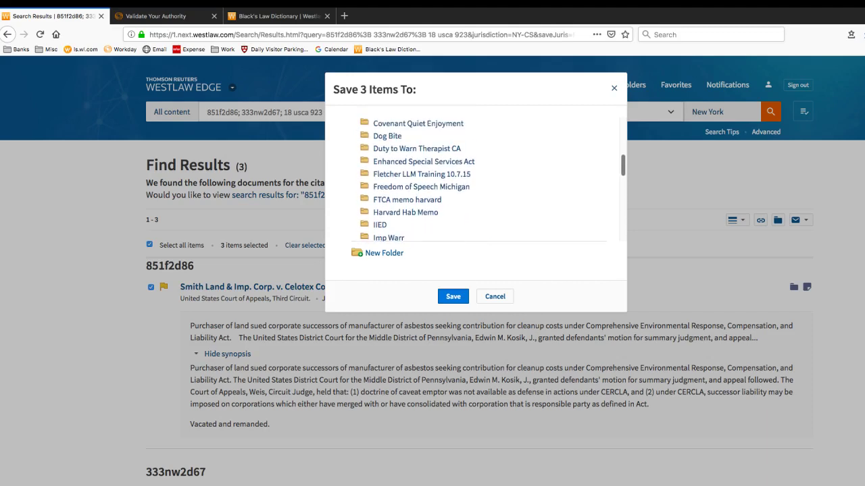
pyautogui.scroll(1, 473, 179)
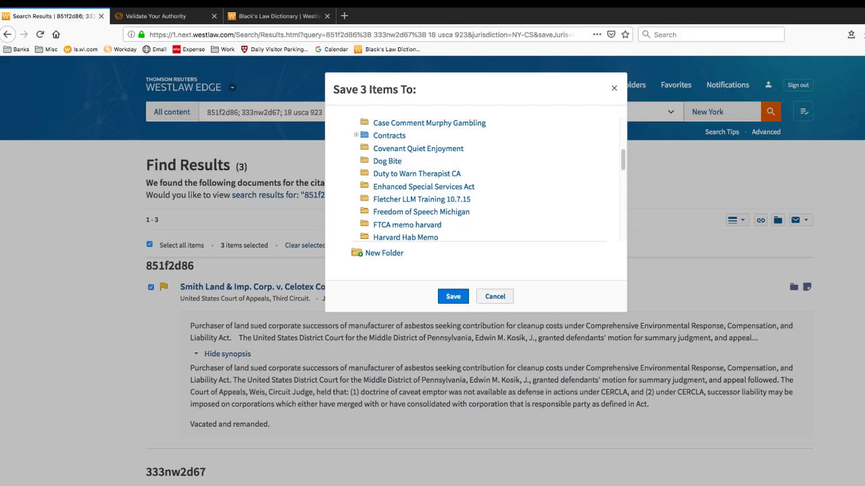
pyautogui.click(495, 296)
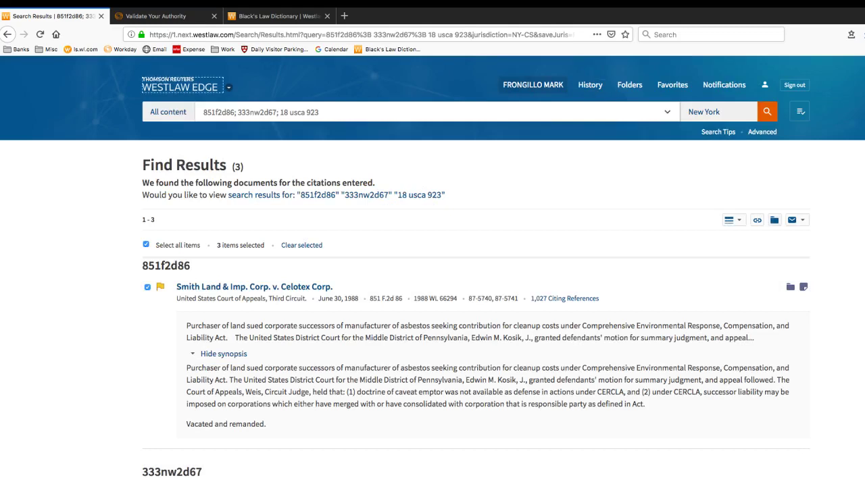
pyautogui.click(162, 85)
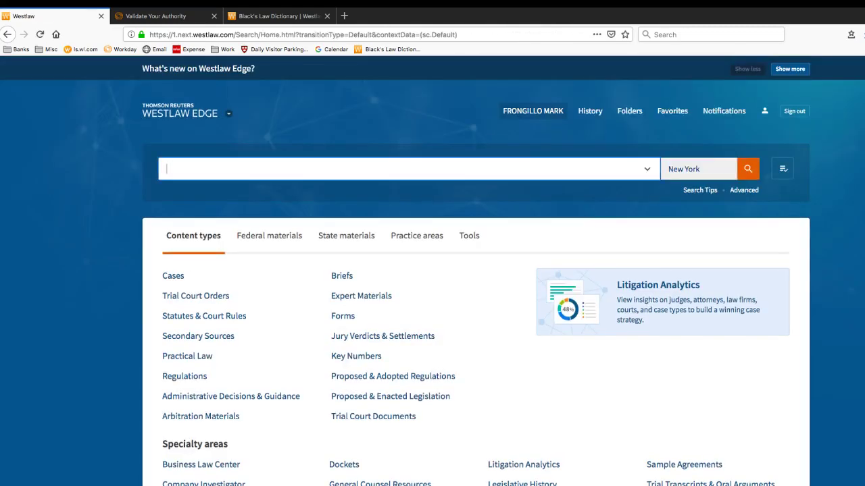
# Search 'payton v abbo' and open Payton v. Abbott Labs, 386 Mass. 540
pyautogui.write('payon')
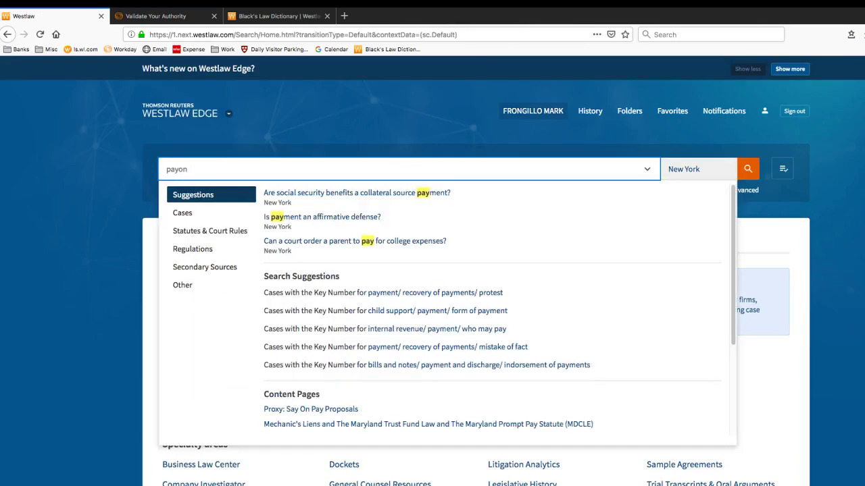
pyautogui.press('BackSpace')
pyautogui.press('BackSpace')
pyautogui.write('ton v')
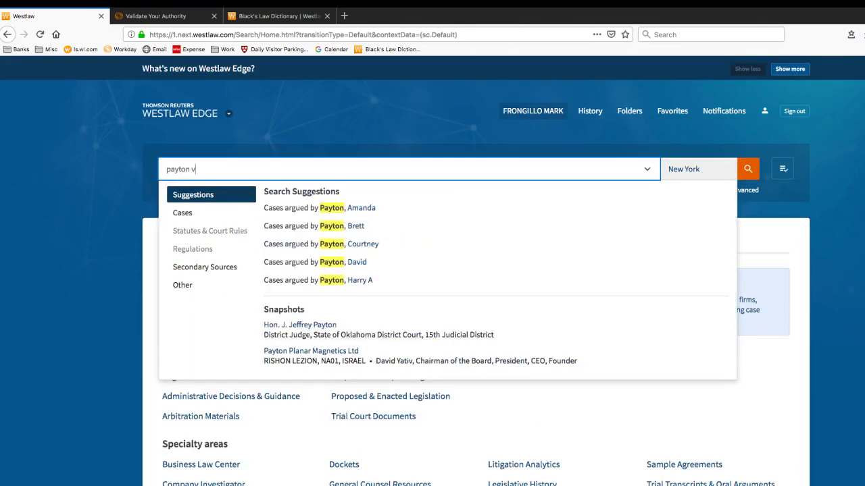
pyautogui.write(' abbo')
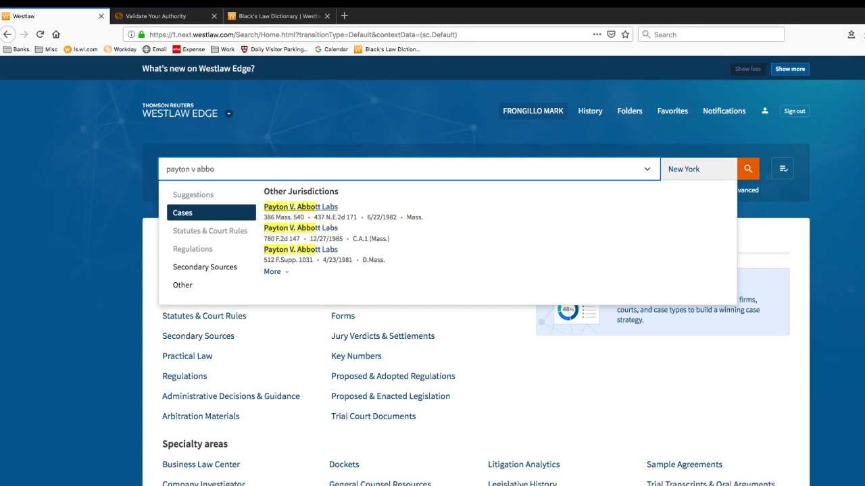
pyautogui.press('Return')
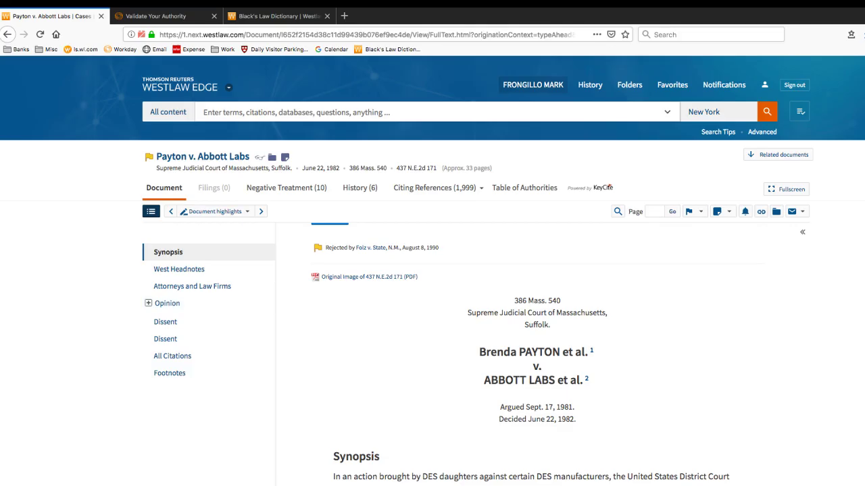
pyautogui.scroll(-20, 536, 338)
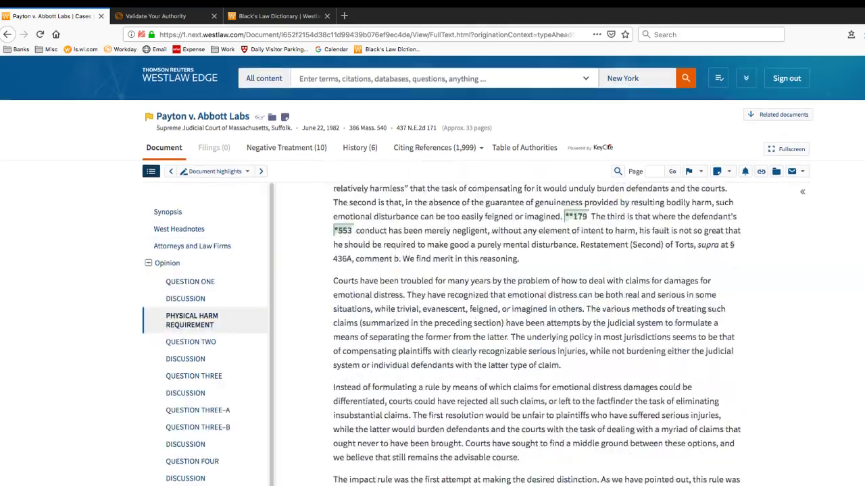
pyautogui.scroll(-10, 536, 337)
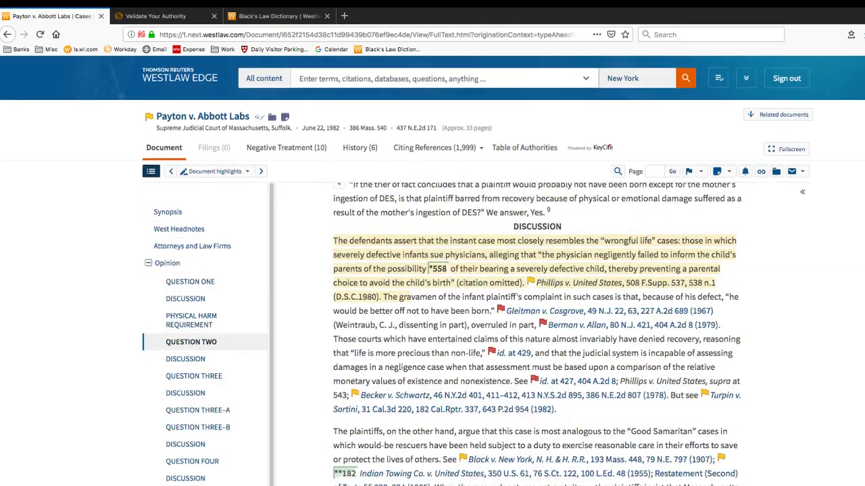
pyautogui.scroll(-15, 535, 337)
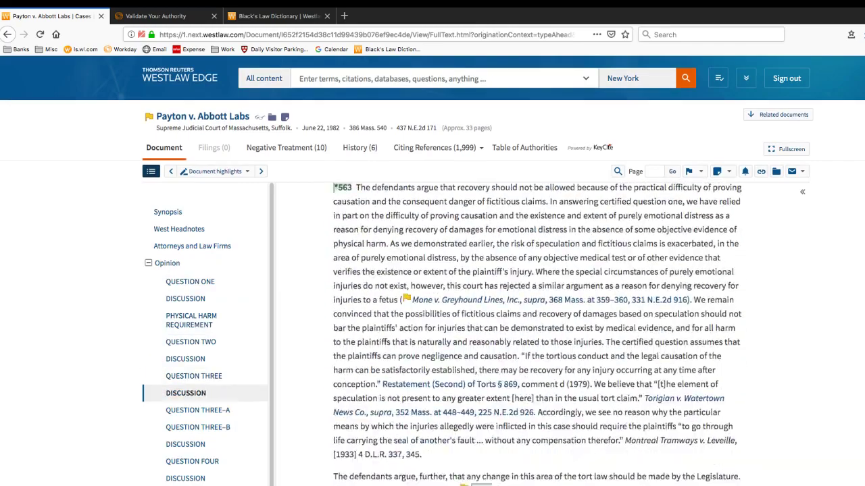
pyautogui.scroll(-15, 536, 338)
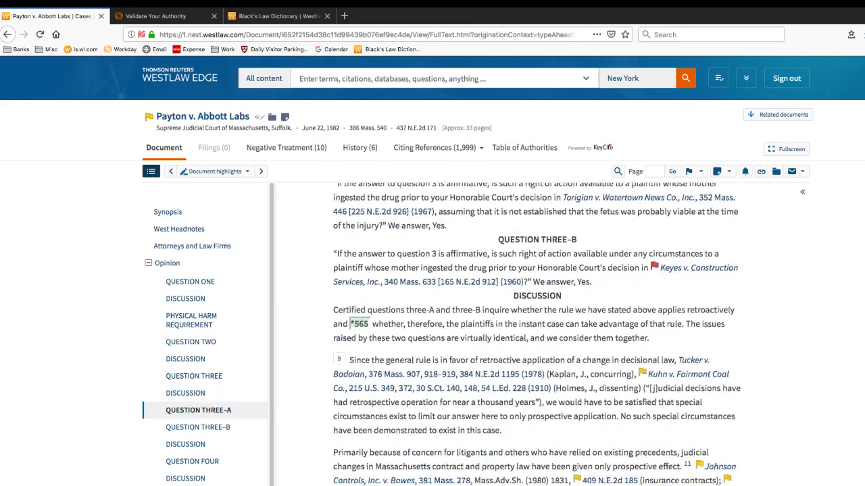
pyautogui.scroll(-10, 536, 338)
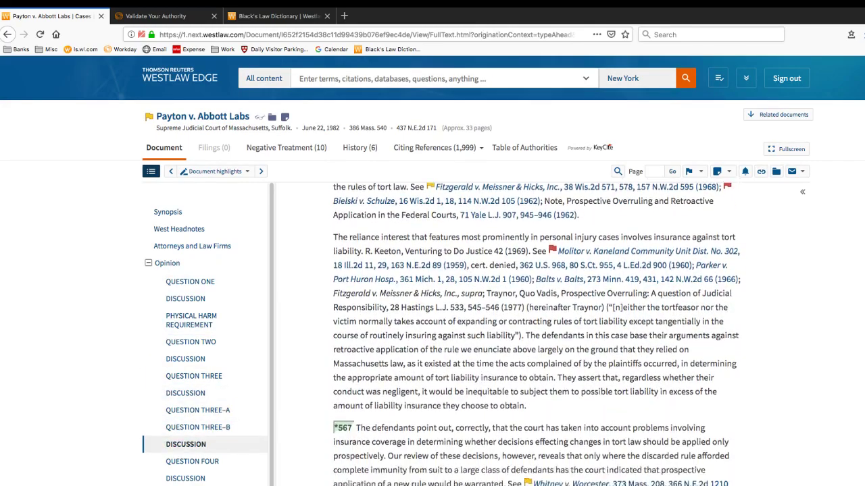
pyautogui.scroll(-15, 535, 338)
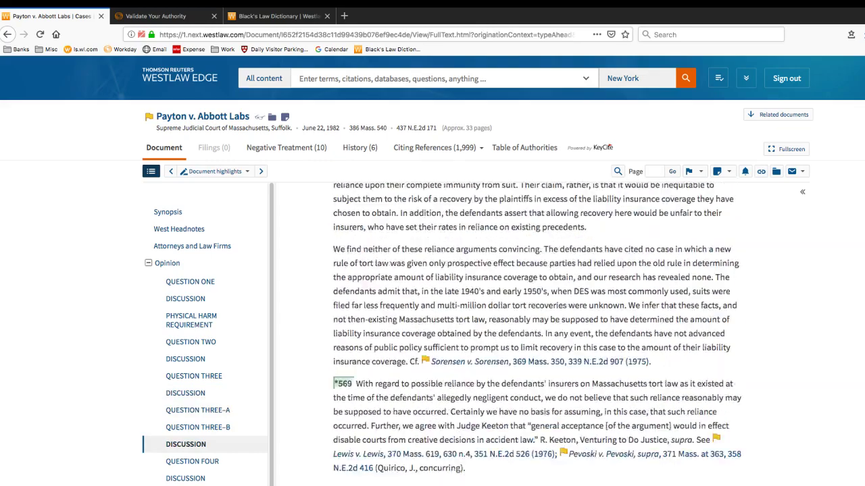
pyautogui.scroll(-15, 536, 337)
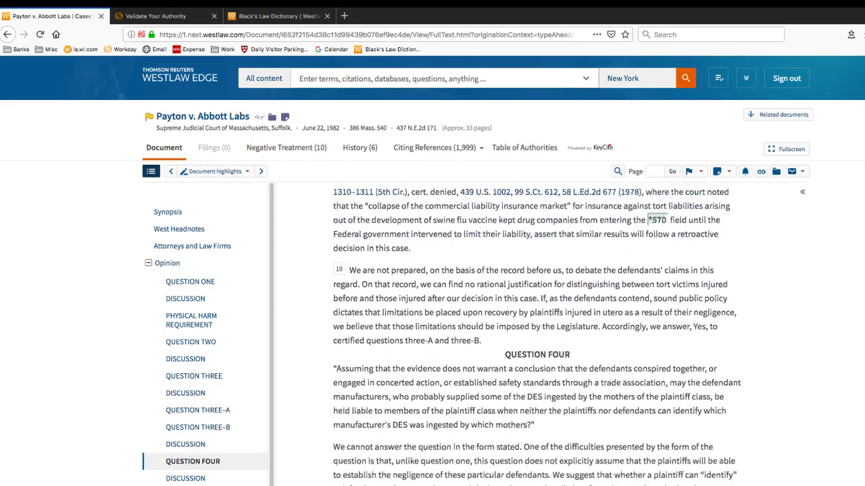
pyautogui.scroll(-15, 536, 334)
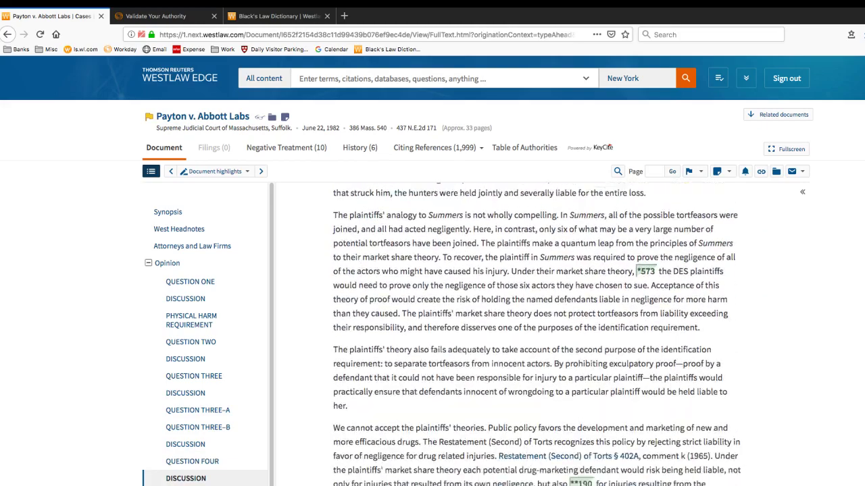
pyautogui.scroll(-10, 536, 334)
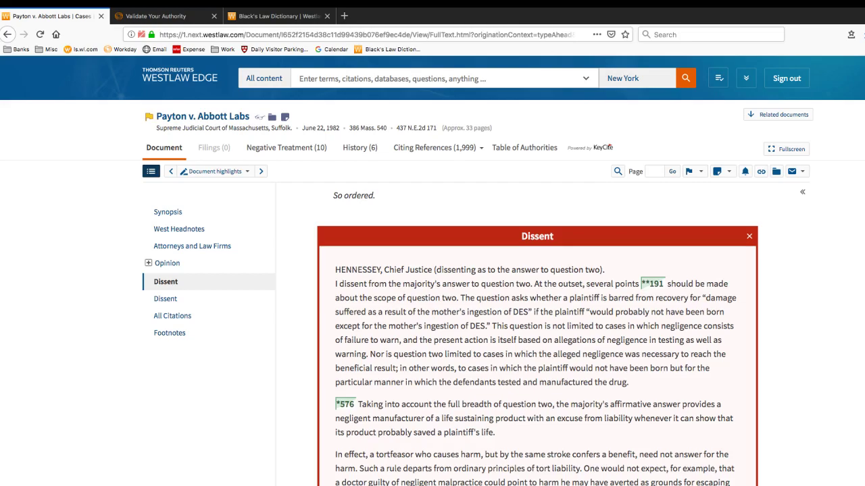
pyautogui.press('Home')
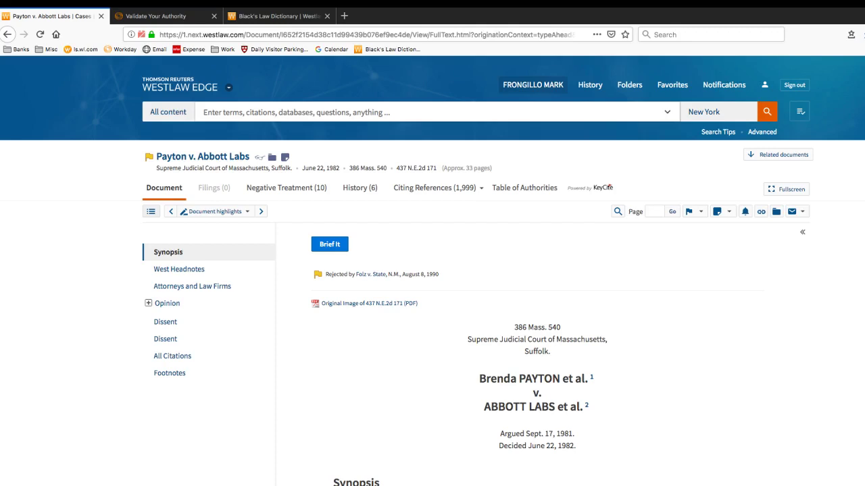
# Hide the case's table of contents, then enter and exit fullscreen reading
pyautogui.click(151, 212)
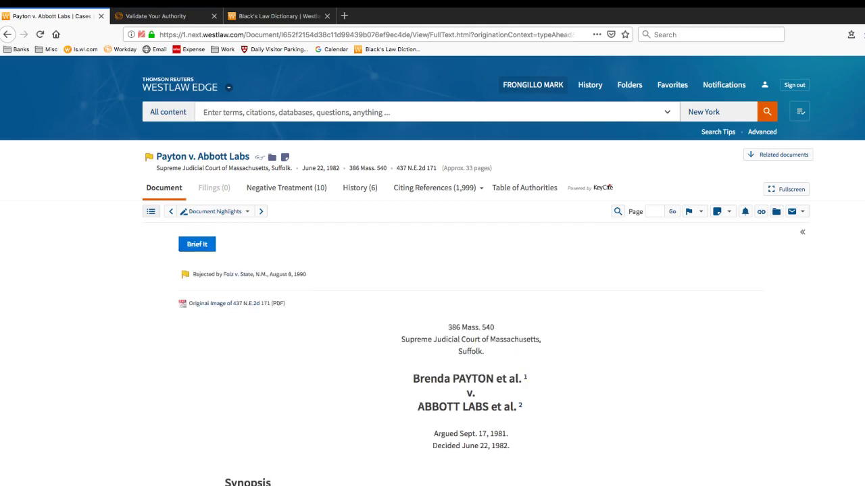
pyautogui.scroll(-5, 470, 337)
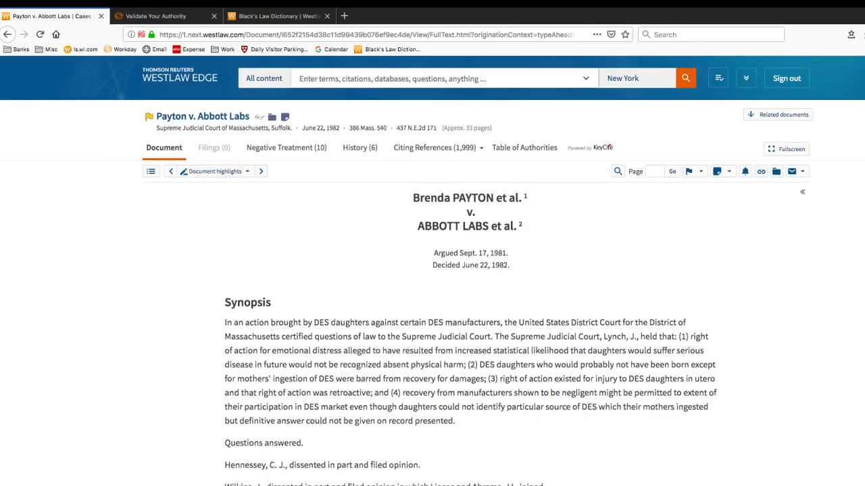
pyautogui.scroll(5, 470, 337)
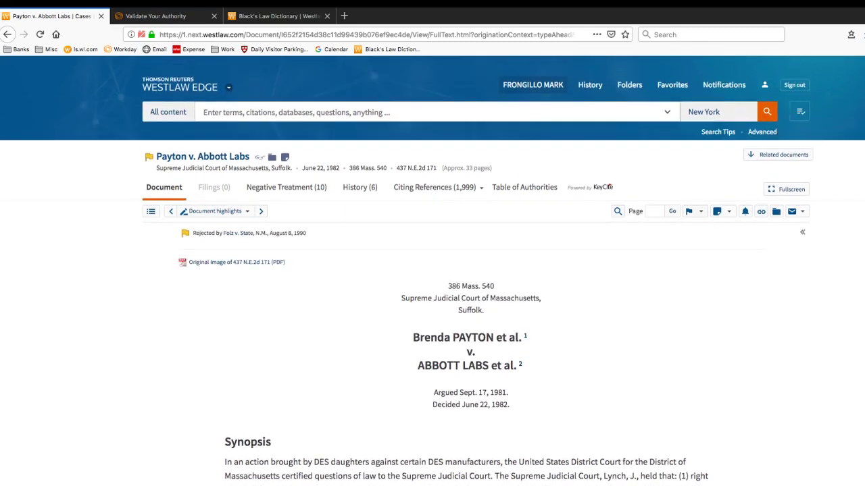
pyautogui.click(785, 189)
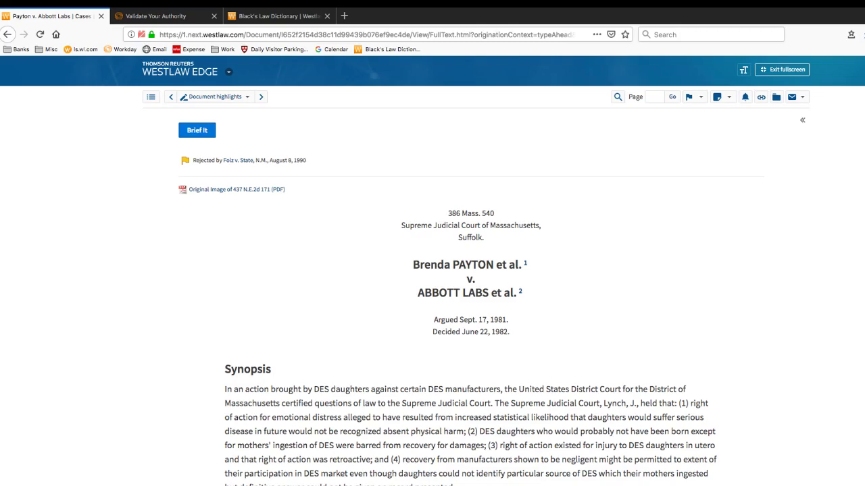
pyautogui.press('Escape')
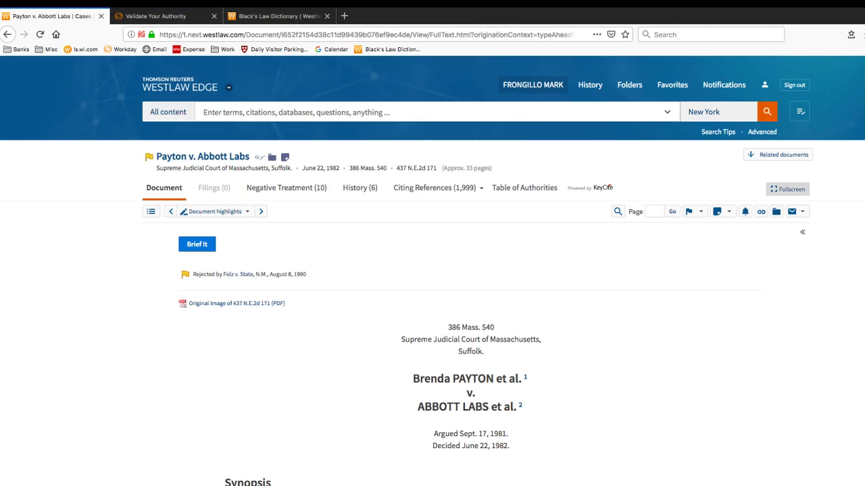
# Scroll the Payton opinion down to the Synopsis below the June 22, 1982 decision date
pyautogui.scroll(-1, 432, 351)
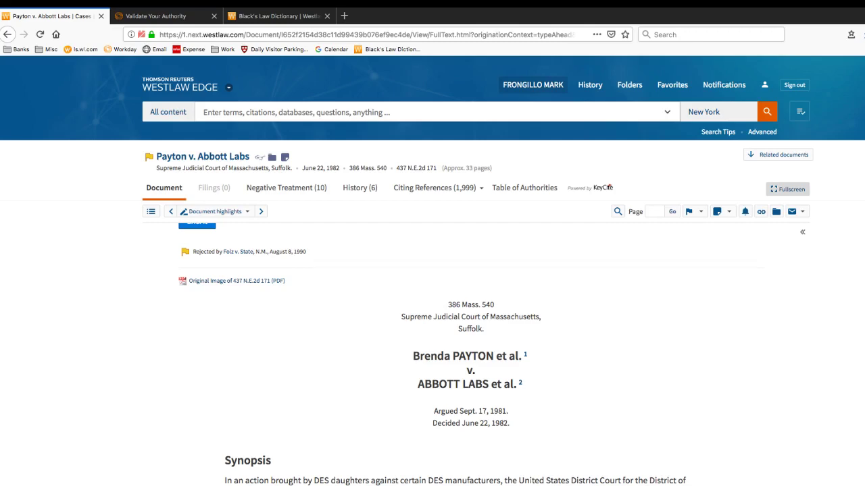
pyautogui.scroll(-5, 432, 337)
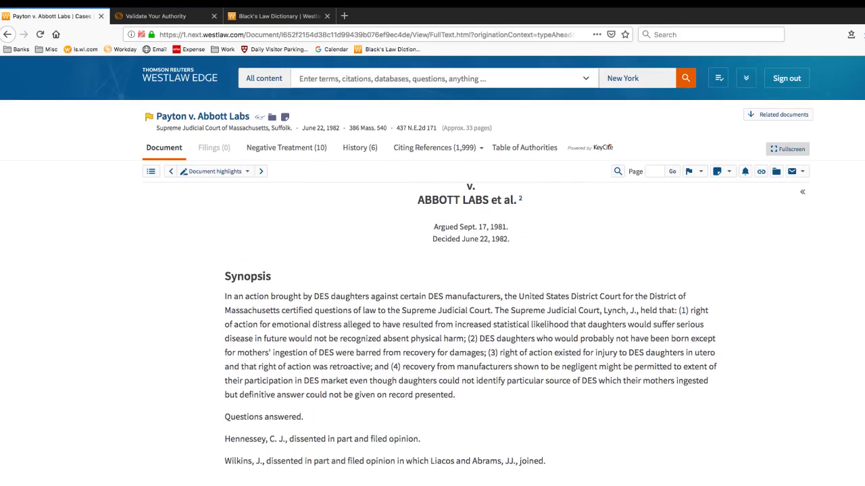
pyautogui.scroll(-5, 471, 333)
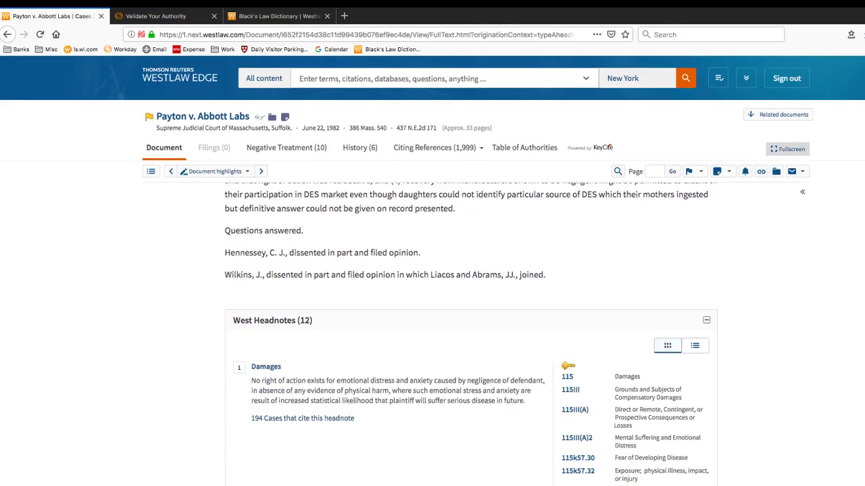
pyautogui.scroll(3, 471, 334)
pyautogui.scroll(1, 470, 334)
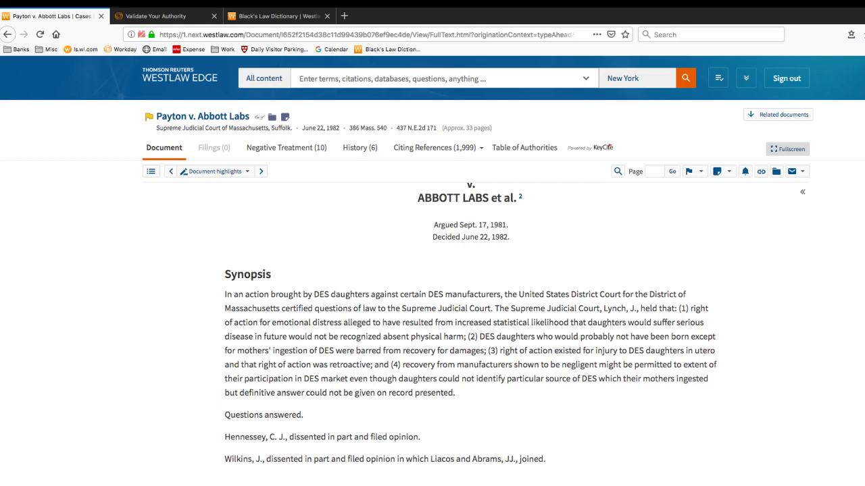
pyautogui.scroll(-5, 471, 333)
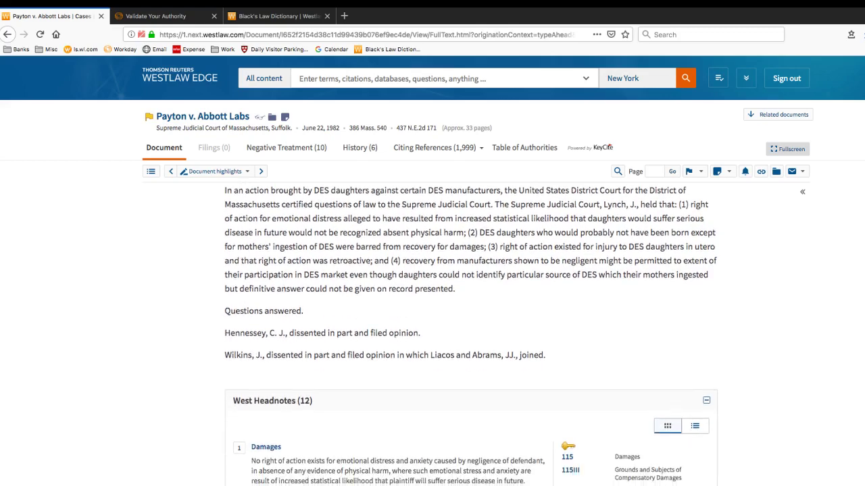
pyautogui.scroll(-2, 470, 334)
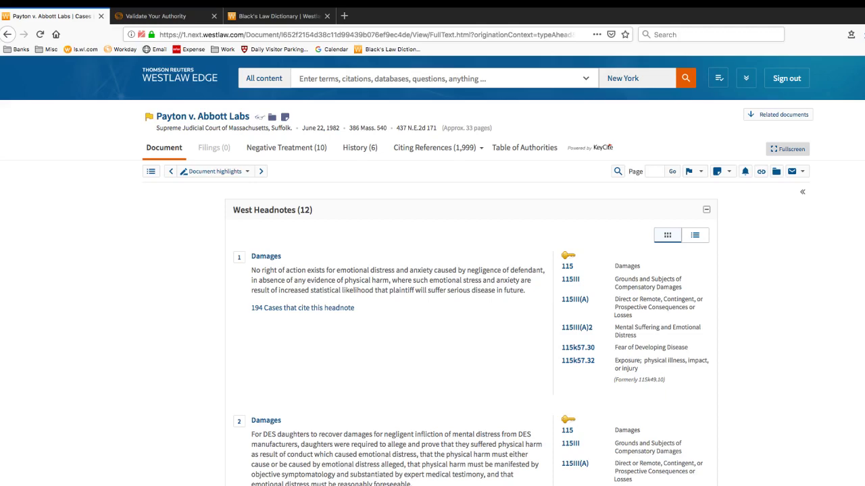
pyautogui.scroll(-5, 471, 335)
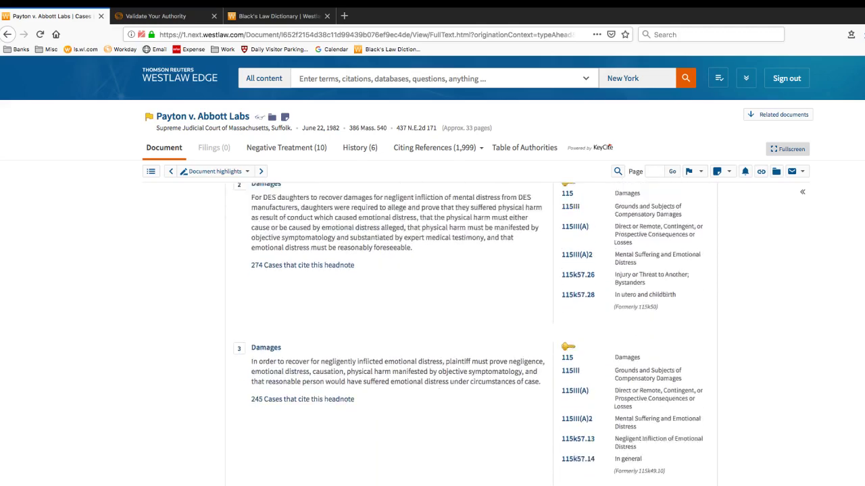
pyautogui.scroll(3, 609, 147)
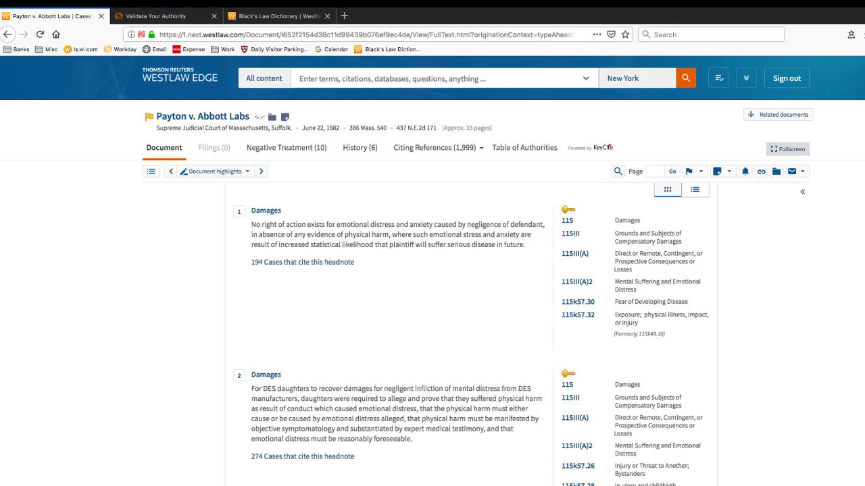
pyautogui.scroll(-5, 471, 334)
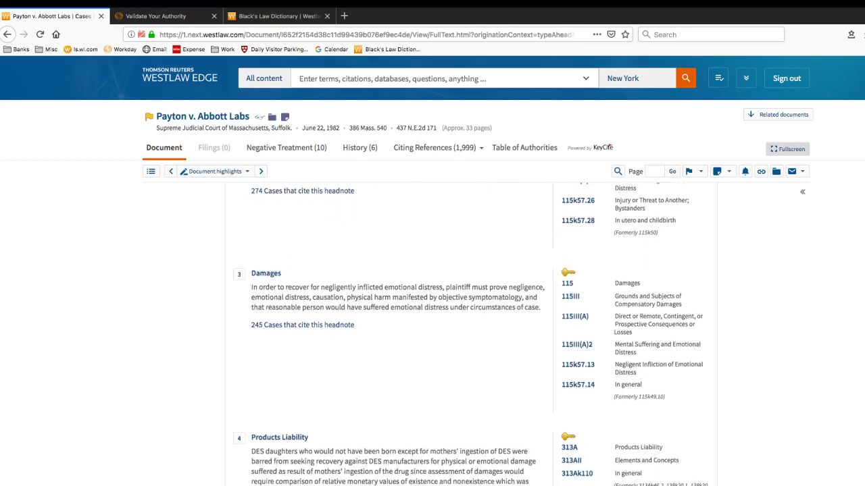
pyautogui.scroll(-2, 471, 334)
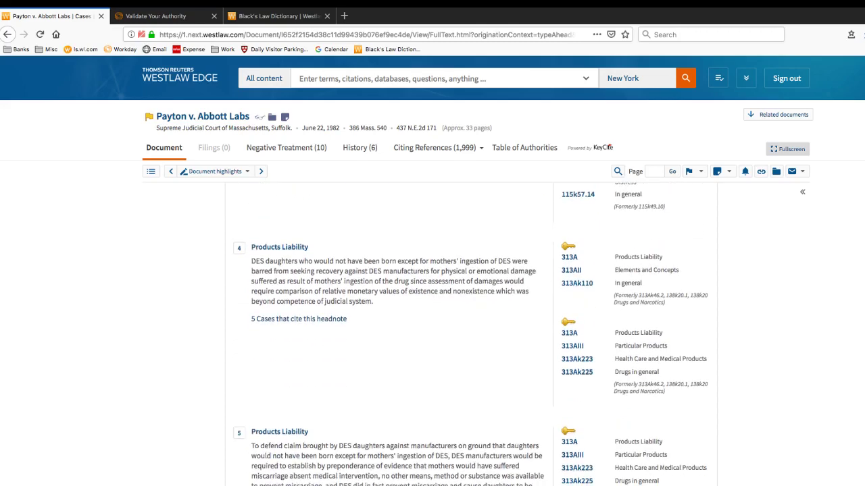
pyautogui.scroll(8, 470, 334)
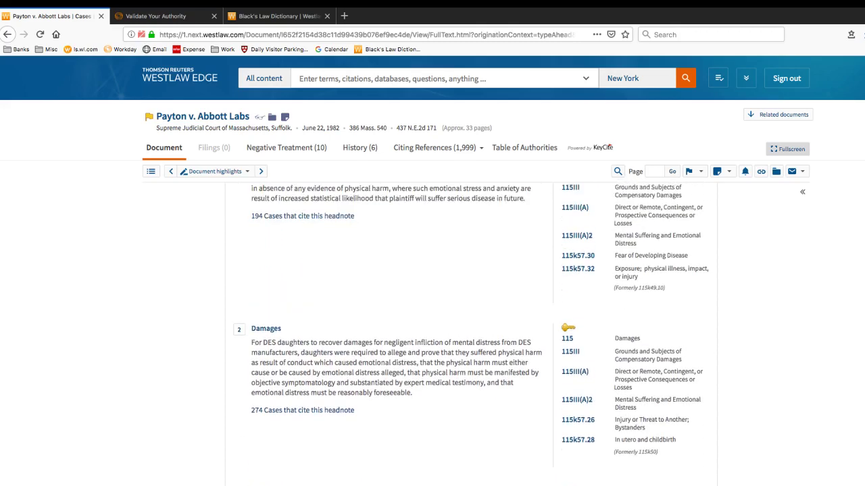
pyautogui.scroll(-4, 471, 335)
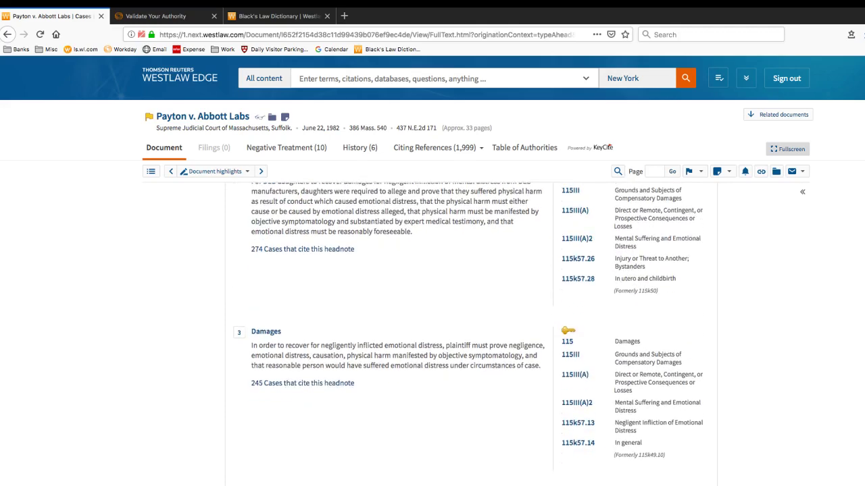
pyautogui.scroll(-7, 470, 334)
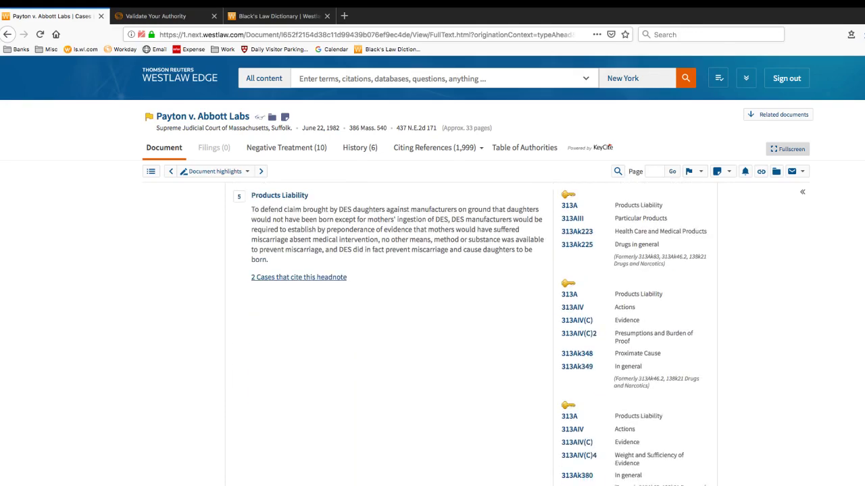
pyautogui.scroll(-5, 470, 334)
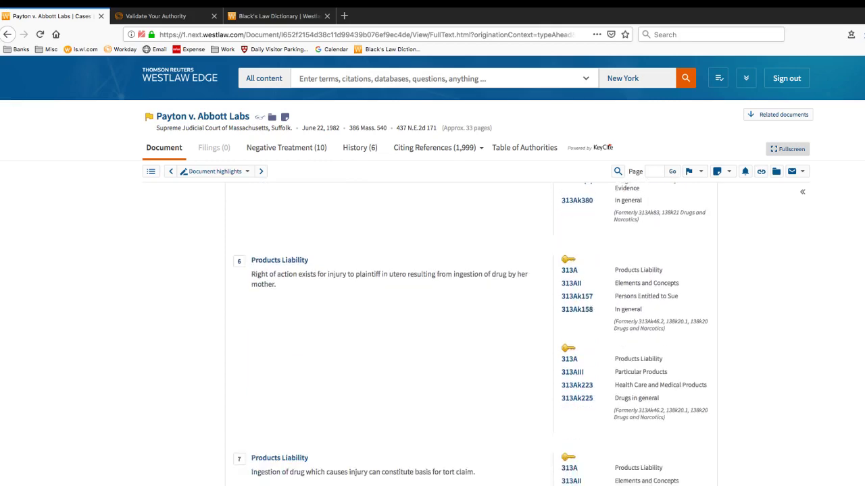
pyautogui.scroll(7, 279, 278)
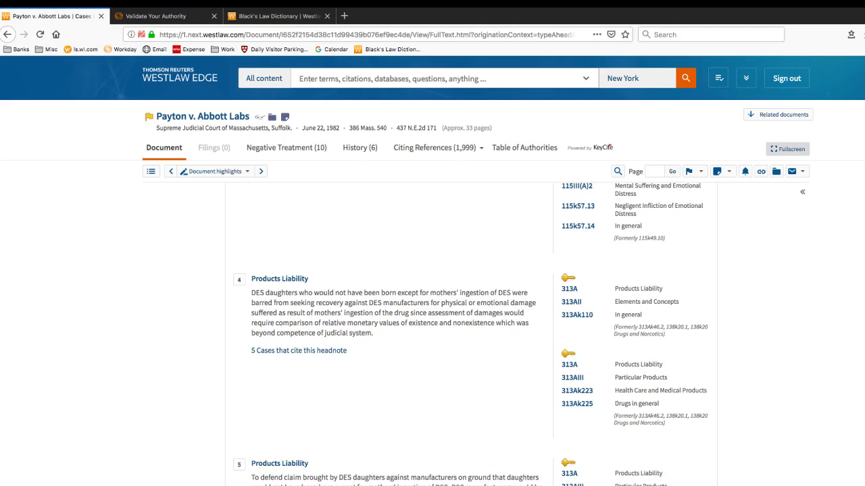
pyautogui.scroll(-3, 466, 334)
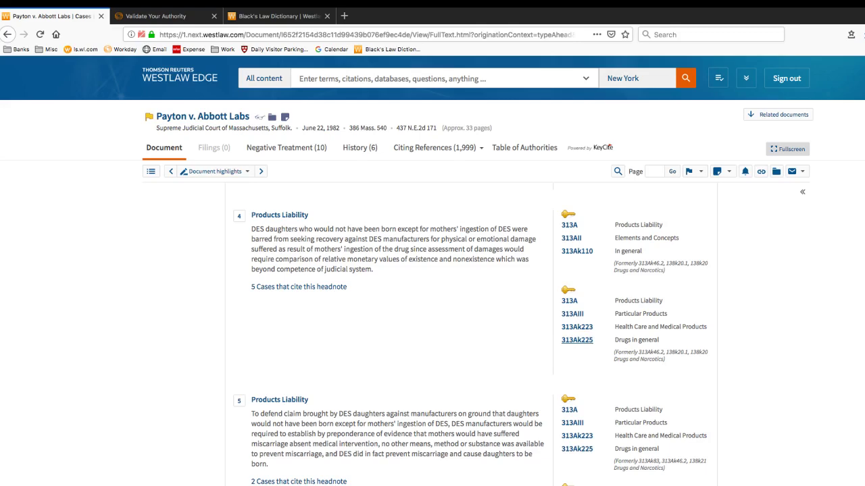
pyautogui.scroll(-2, 577, 340)
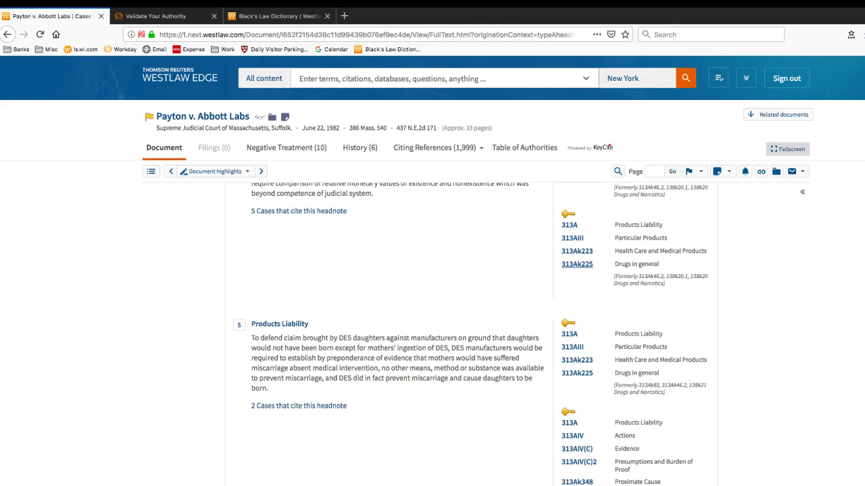
pyautogui.scroll(2, 470, 334)
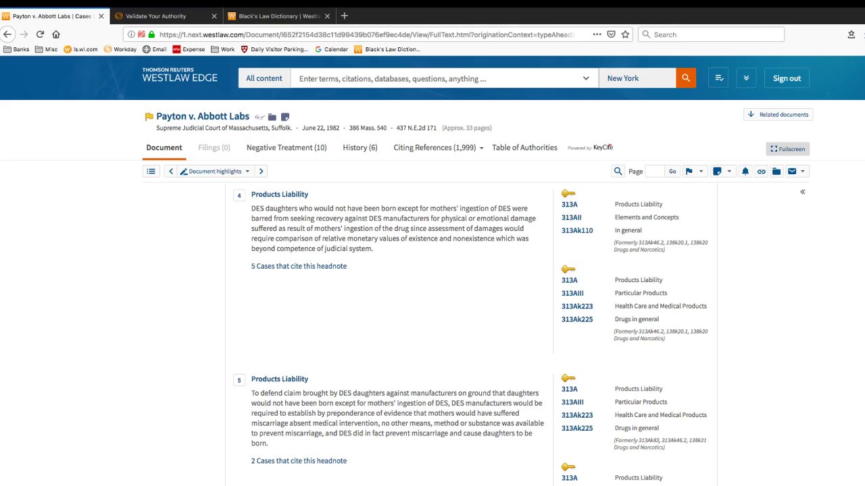
# Select headnote 4's text and jump to its Question Two 'wrongful life' passage
pyautogui.moveTo(251, 208); pyautogui.dragTo(372, 249)
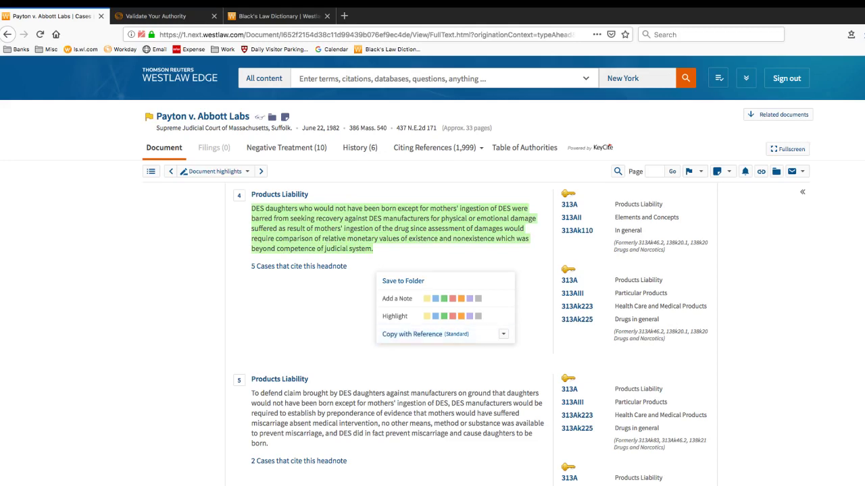
pyautogui.click(321, 295)
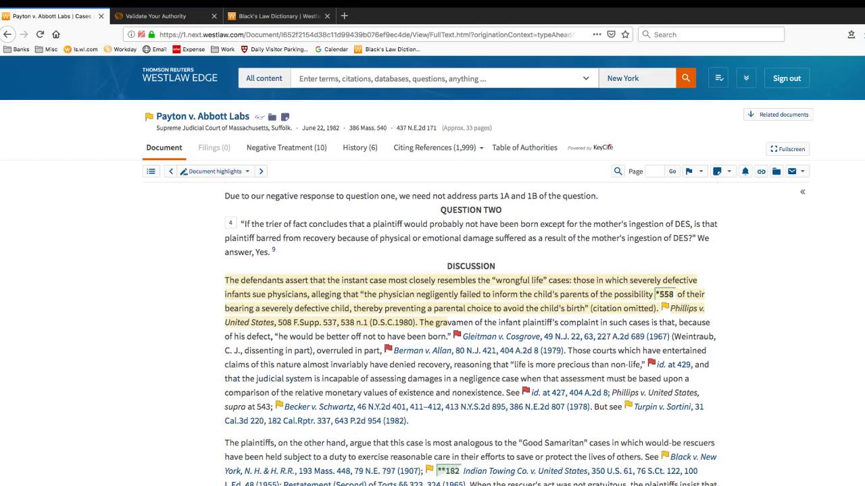
# Open the 'Elements of NIED in Massachusetts' note on the orange-highlighted holding paragraph
pyautogui.scroll(-2, 471, 335)
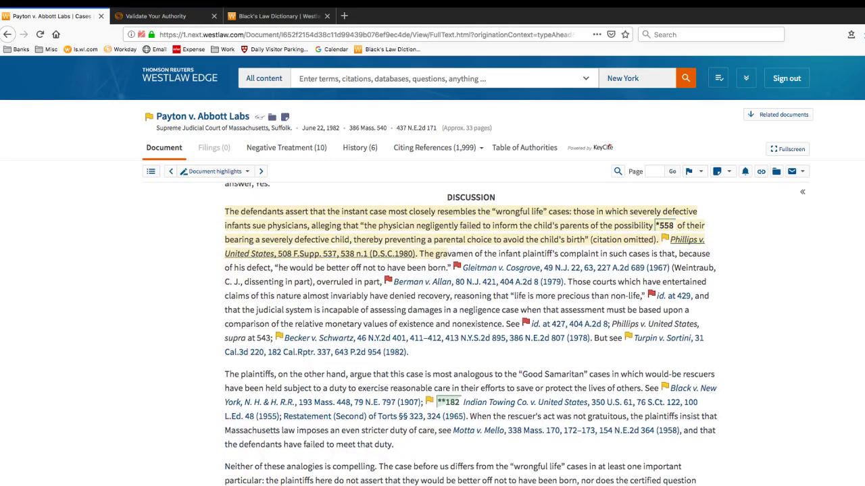
pyautogui.scroll(-15, 471, 334)
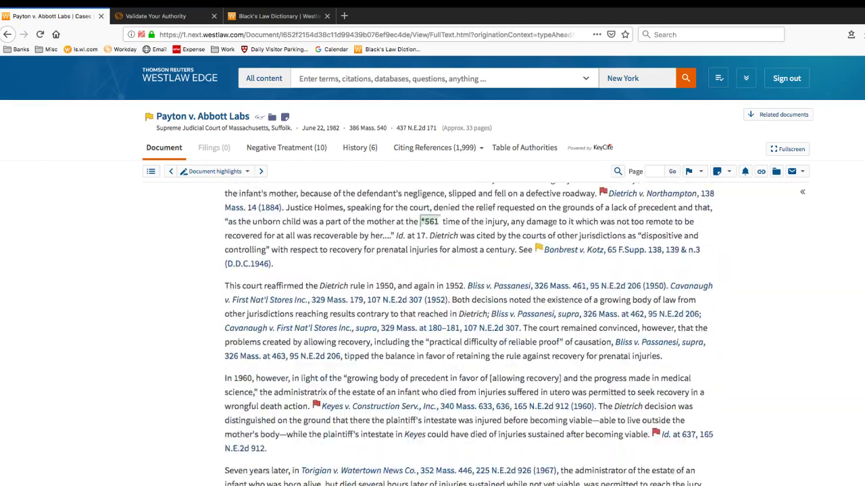
pyautogui.scroll(15, 470, 334)
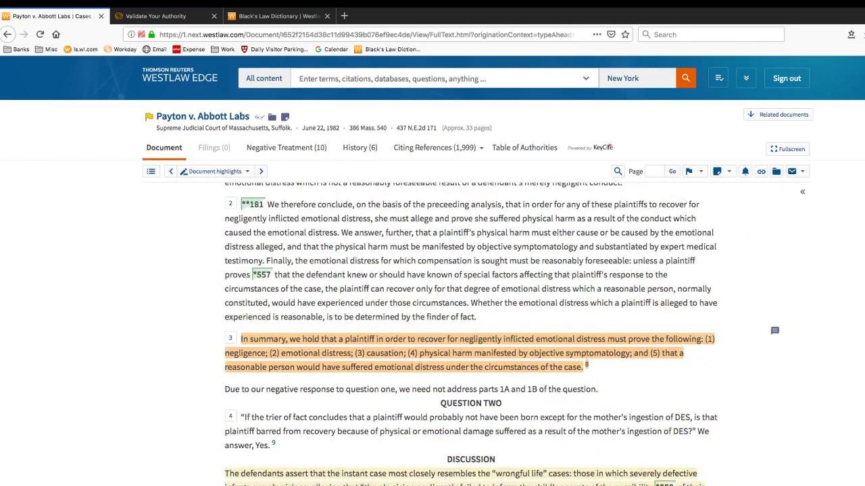
pyautogui.click(774, 330)
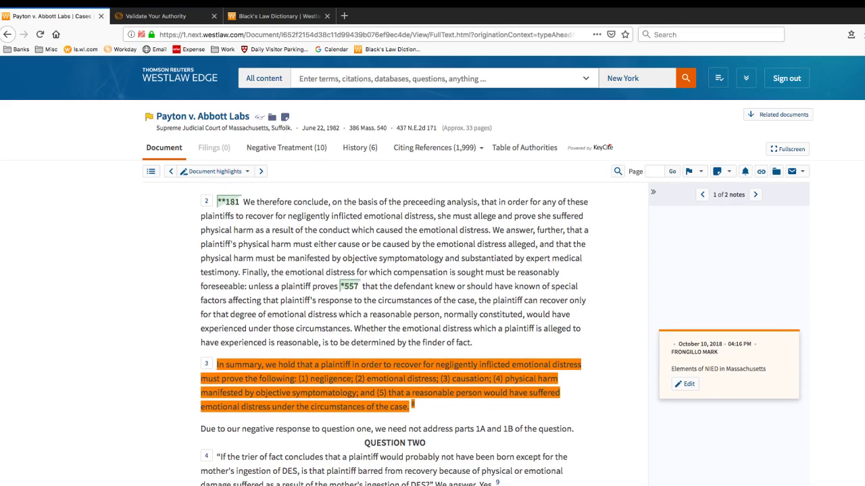
pyautogui.scroll(-3, 395, 338)
pyautogui.scroll(-2, 395, 337)
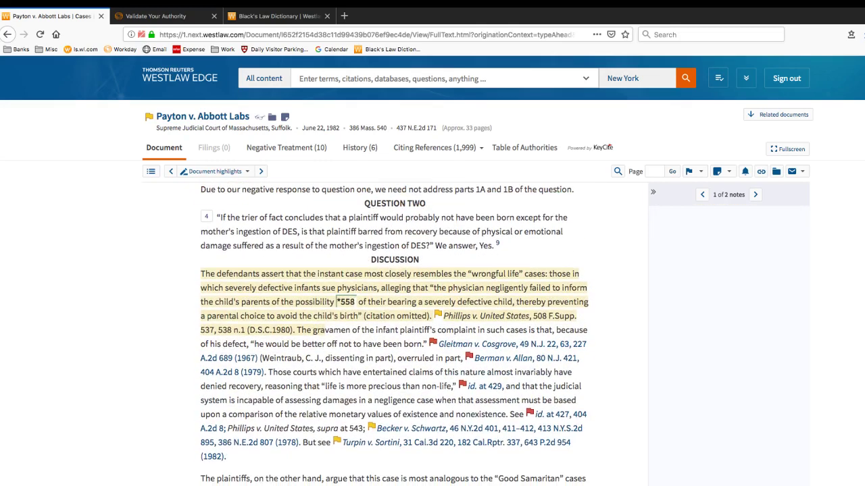
pyautogui.scroll(-3, 395, 337)
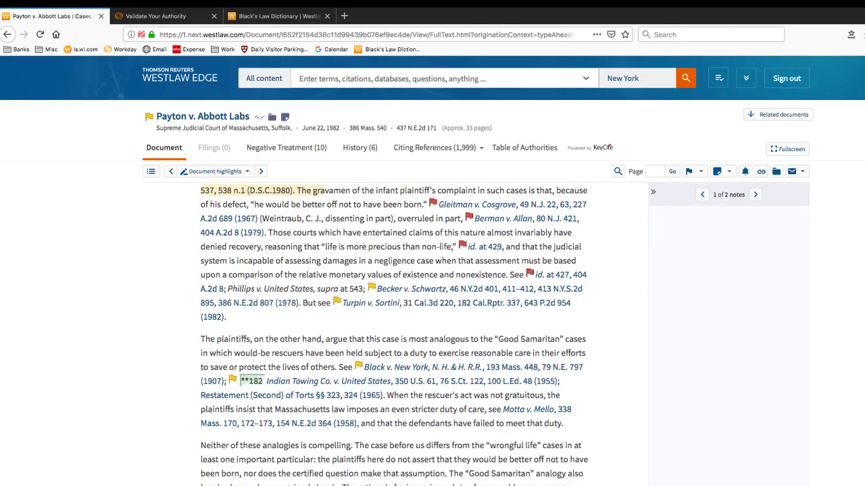
# Select the 'Those courts…' passage and view its Save to Folder options
pyautogui.moveTo(268, 232); pyautogui.dragTo(303, 290)
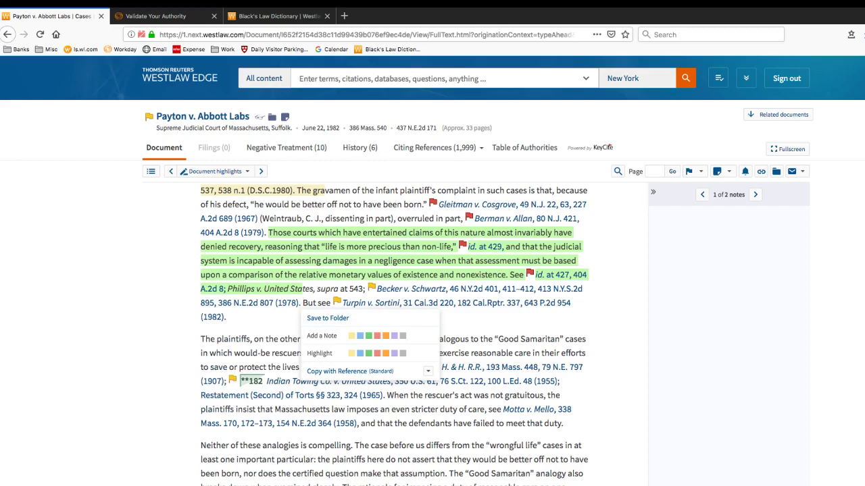
pyautogui.click(327, 318)
# Dismiss the selection popup and type the contact's e-mail address into the search bar
pyautogui.click(439, 78)
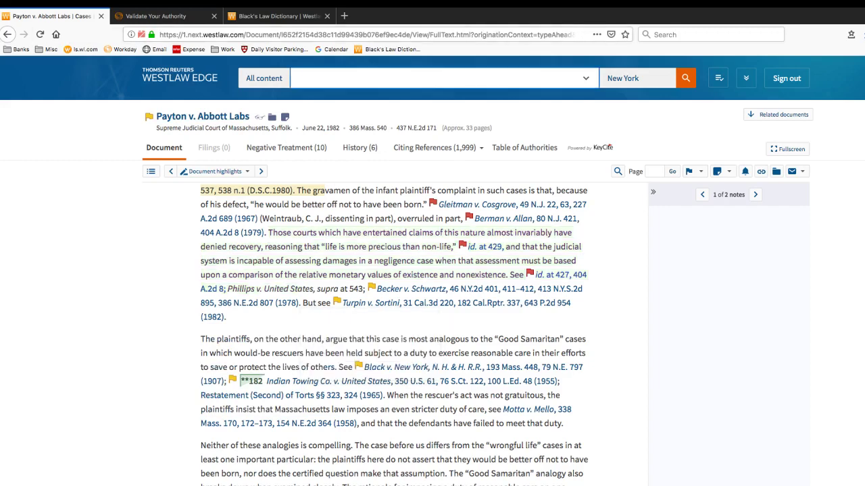
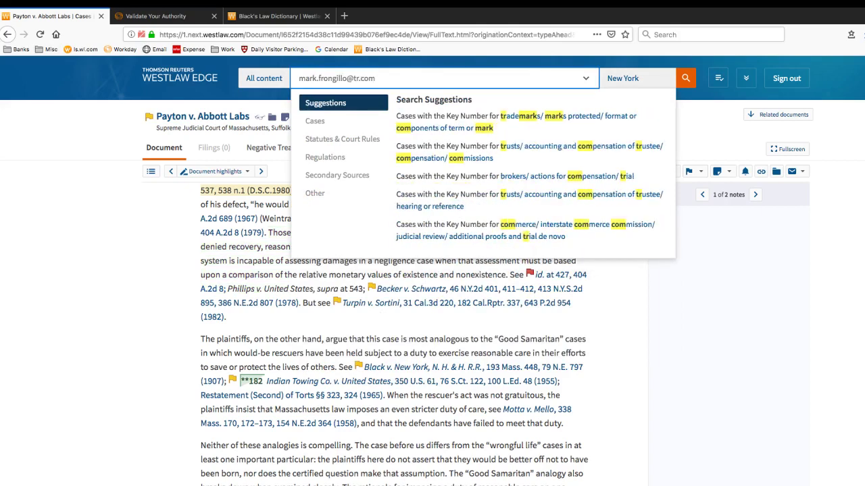